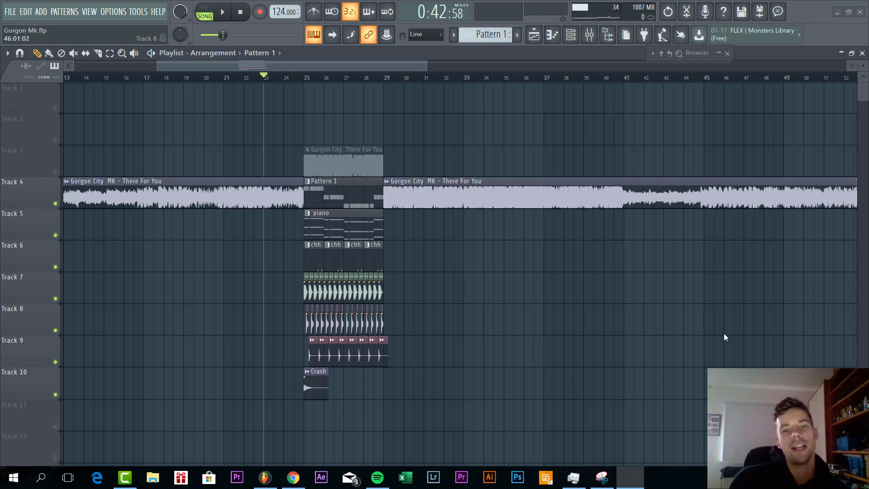
Step: Play back the full arrangement in the playlist
right_click(723, 334)
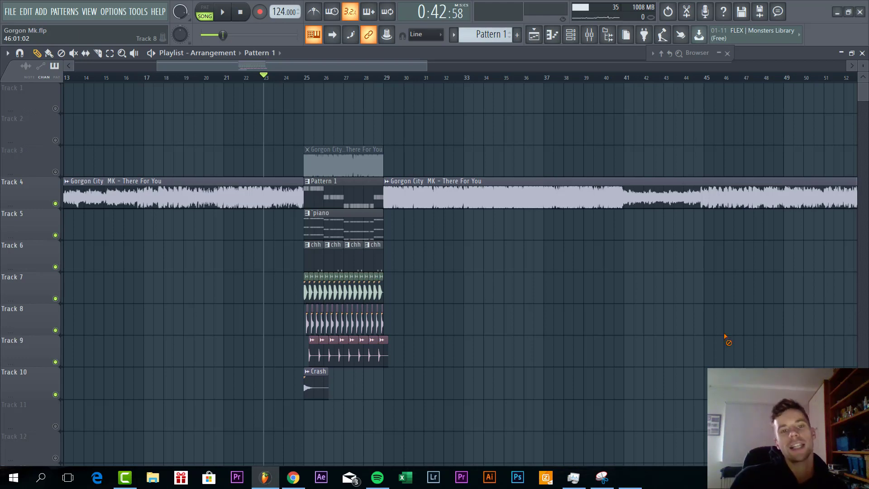
key(space)
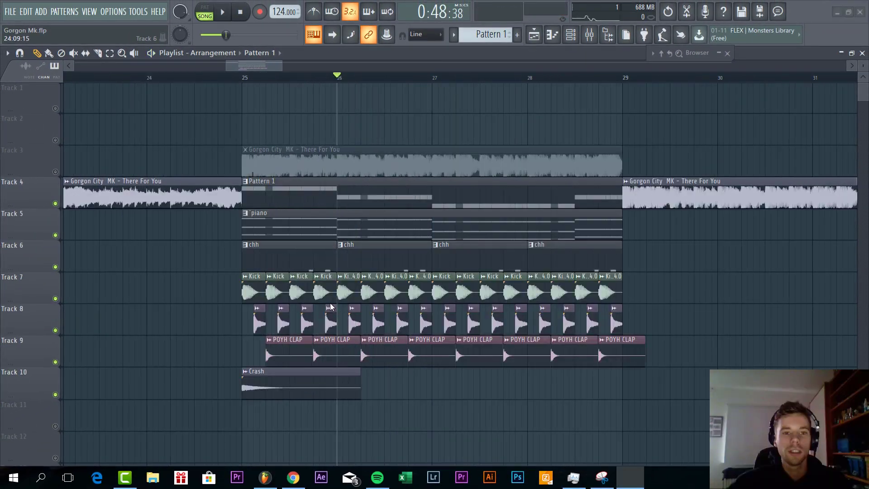
Step: Audition the Pattern 1 bass on Track 4 from bar 25, followed by the piano on Track 5, soloing each track
right_click(55, 204)
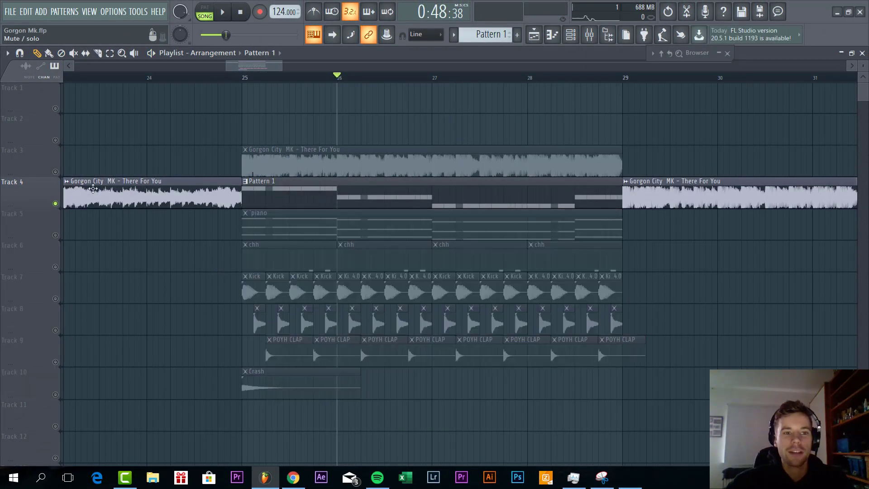
click(249, 77)
key(space)
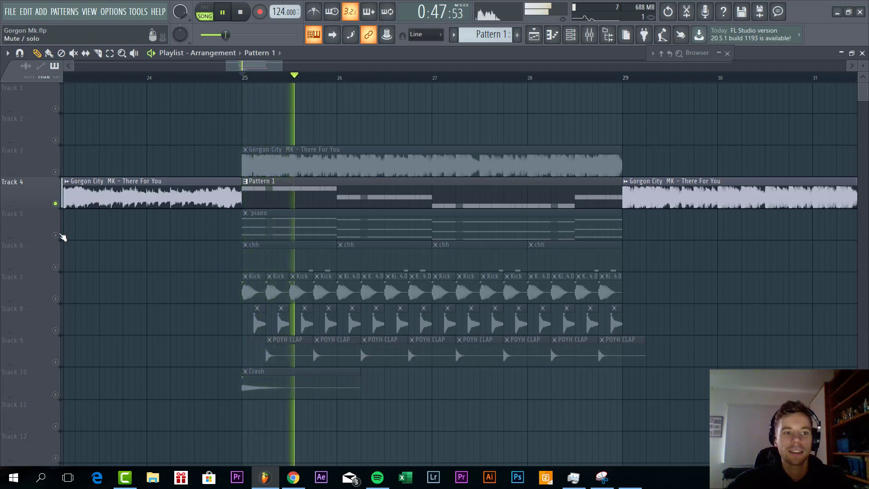
right_click(58, 234)
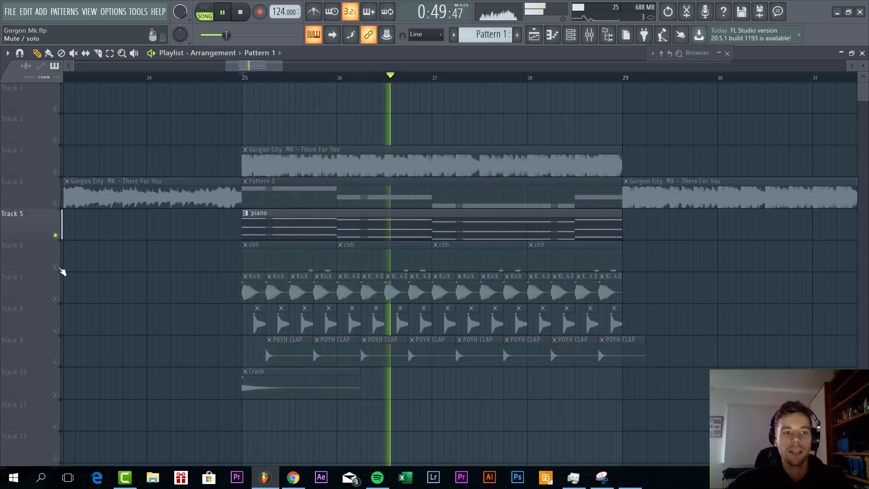
key(space)
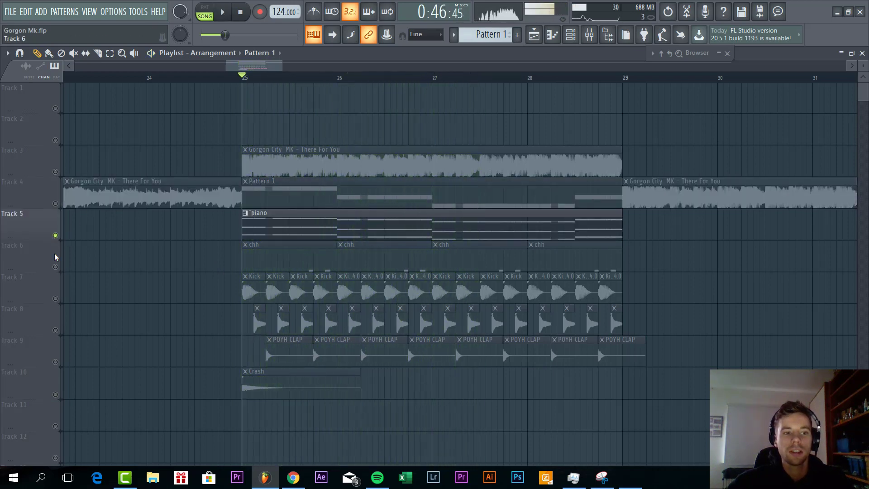
Step: Solo Track 6, enable Tracks 7 to 10 as well, and play the drum section from bar 25
right_click(57, 267)
click(57, 299)
click(55, 330)
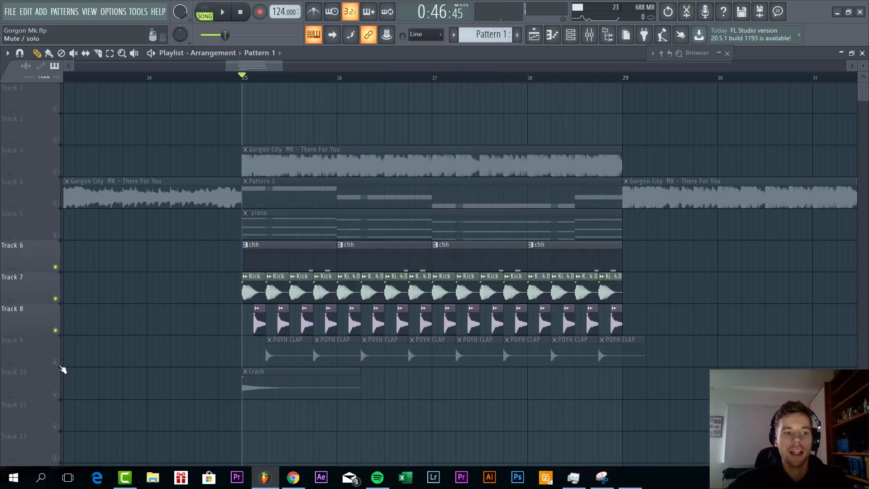
click(55, 361)
click(56, 394)
key(space)
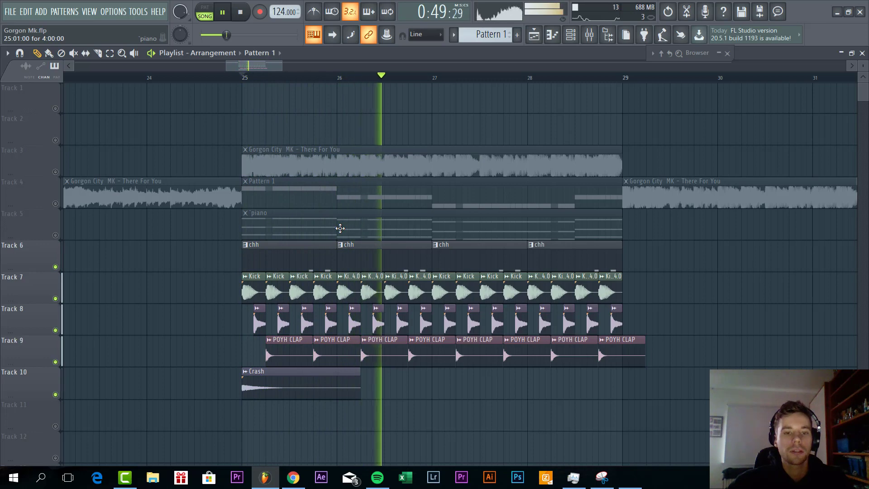
key(space)
Step: View the notes of Pattern 1, switch playback to pattern mode and open its Serum synth
double_click(301, 186)
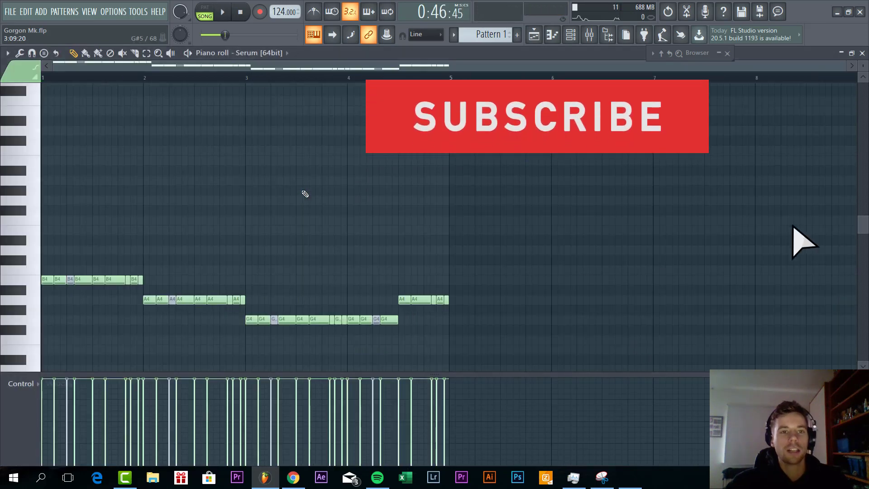
key(Escape)
click(205, 15)
click(568, 37)
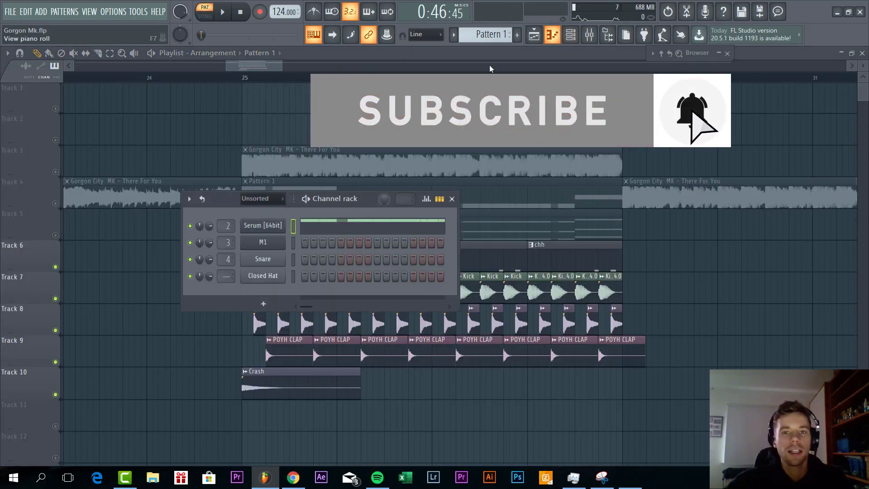
click(272, 226)
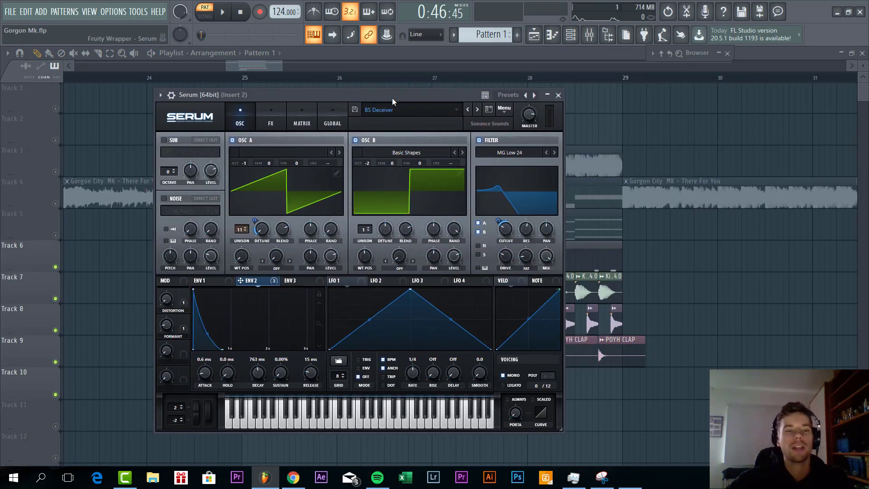
drag(391, 98, 409, 98)
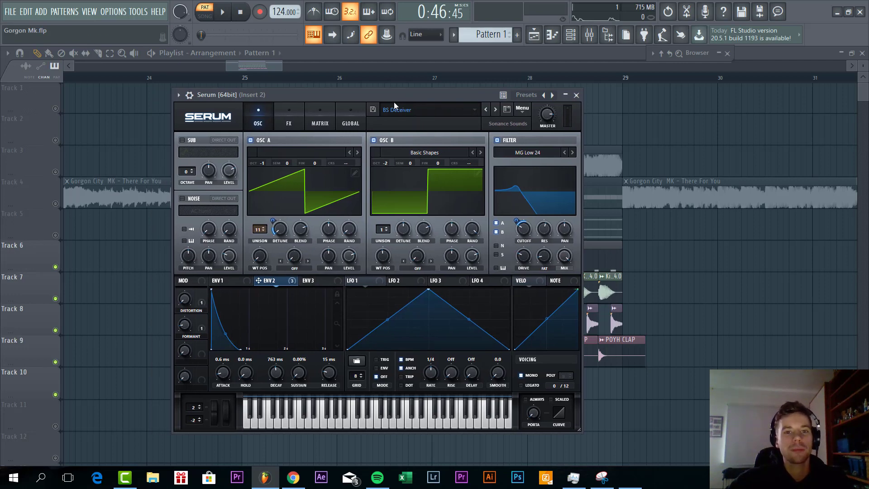
mouse_move(363, 96)
mouse_down()
mouse_move(383, 95)
mouse_move(357, 104)
mouse_up()
Step: Reset Serum to its init preset and start looping the pattern
click(514, 121)
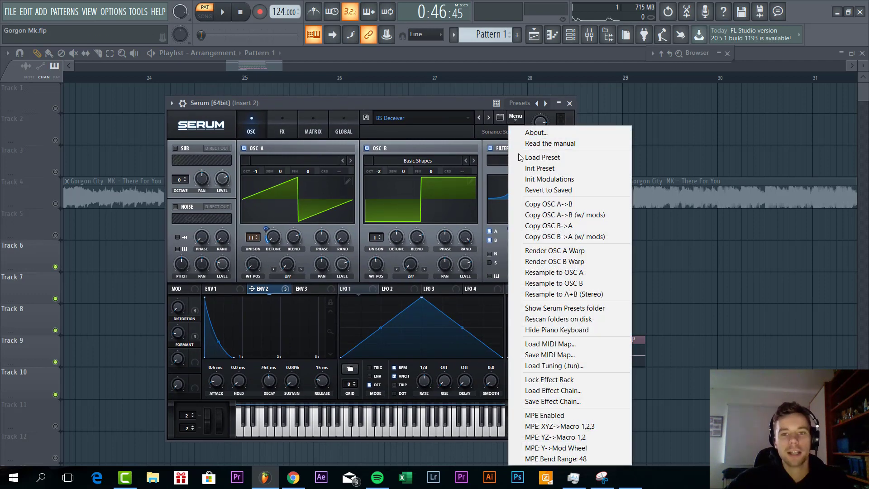
click(534, 171)
key(space)
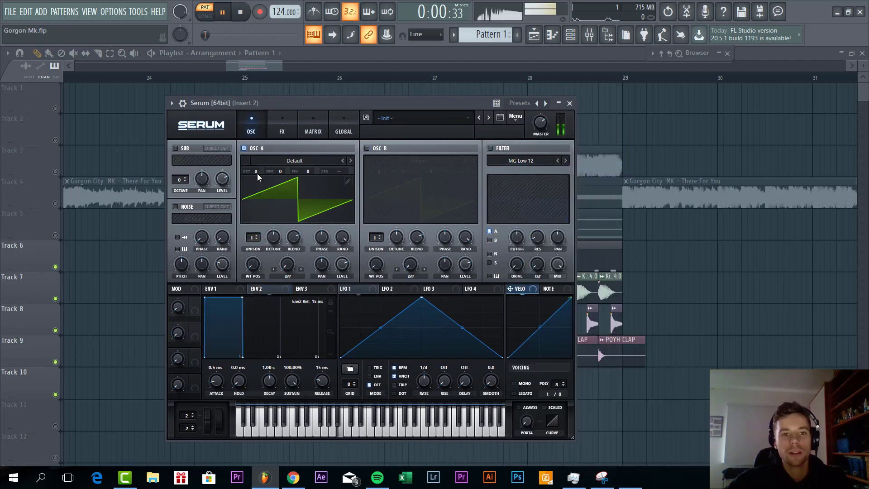
Step: Set oscillator A to octave -1 with 11 unison voices
scroll(253, 171, down, 2)
scroll(253, 171, up, 1)
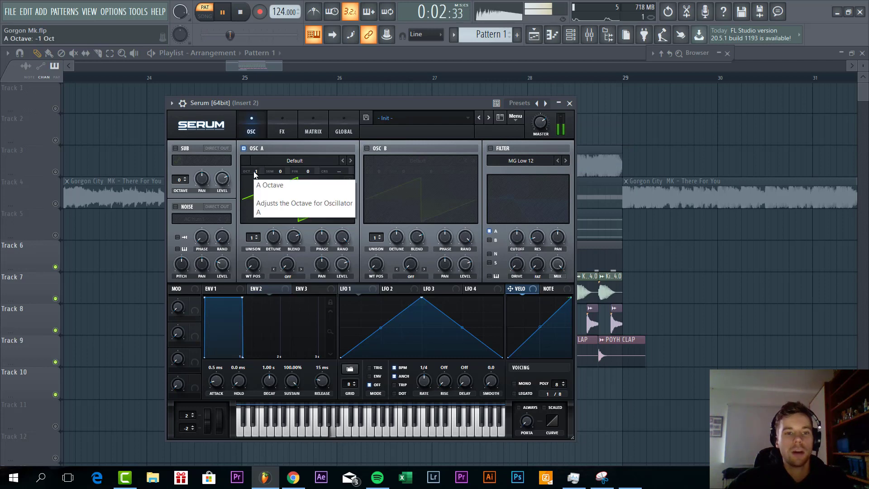
drag(251, 237, 264, 175)
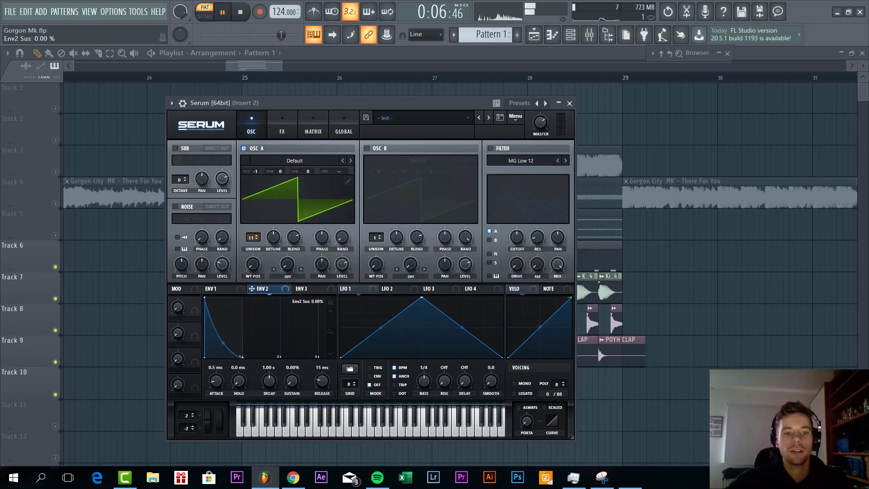
Step: Set Envelope 2 to 0% sustain and 763 ms decay, and modulate oscillator A's detune with it by 18
drag(299, 382, 299, 425)
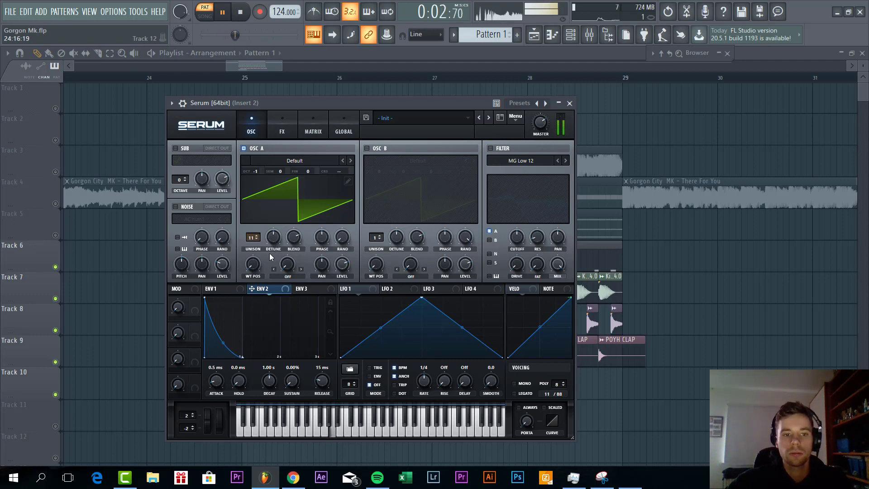
drag(252, 289, 257, 262)
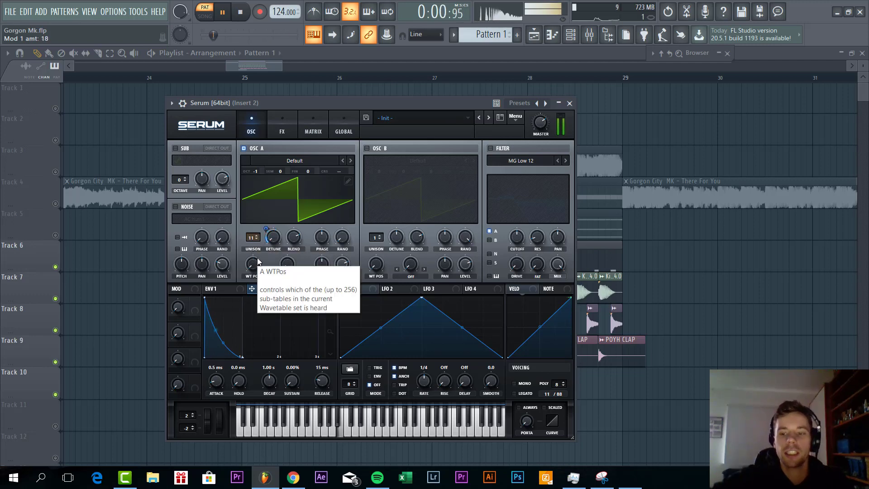
click(281, 289)
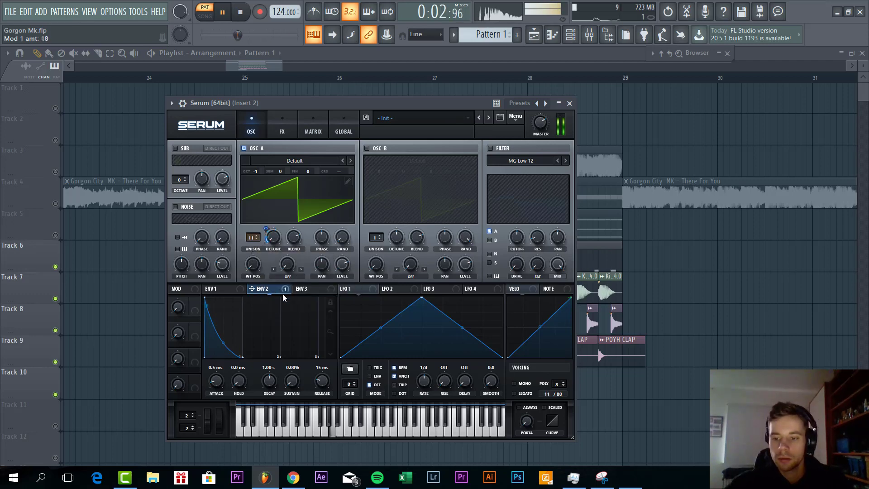
drag(269, 379, 270, 383)
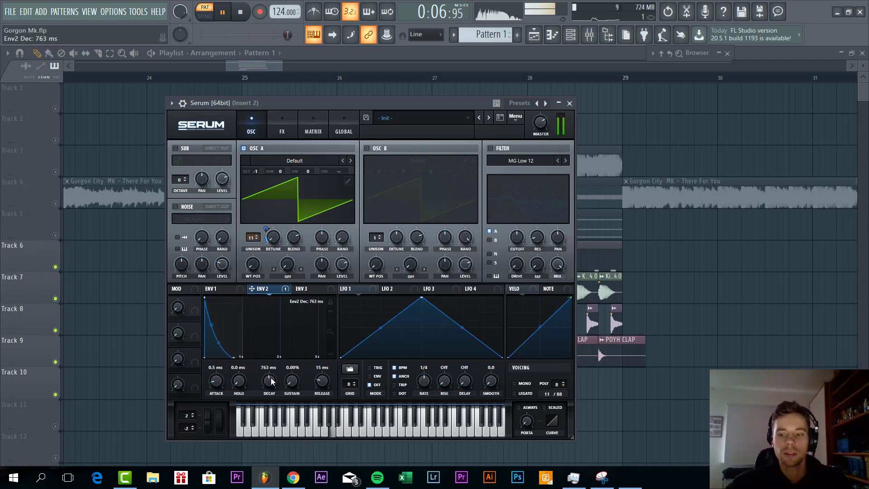
Step: Enable oscillator B with the analog Basic Shapes wavetable at position 4, and set its octave to -2
click(366, 148)
click(428, 165)
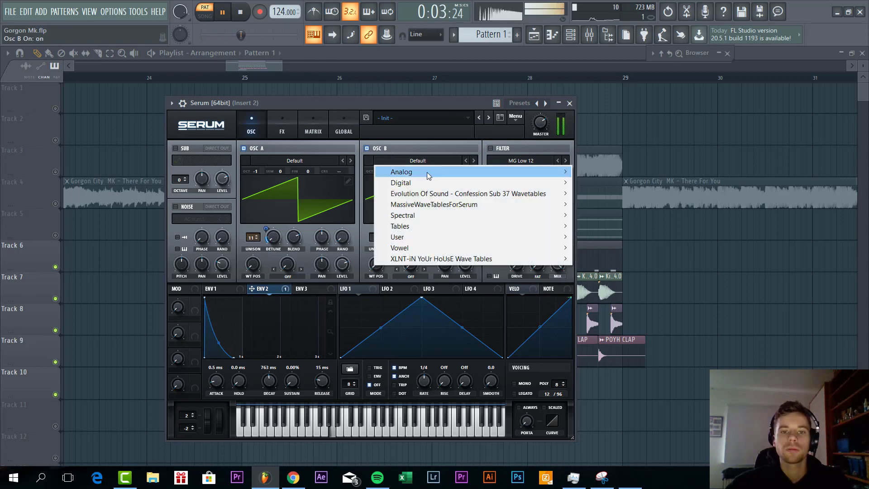
mouse_move(427, 172)
click(608, 202)
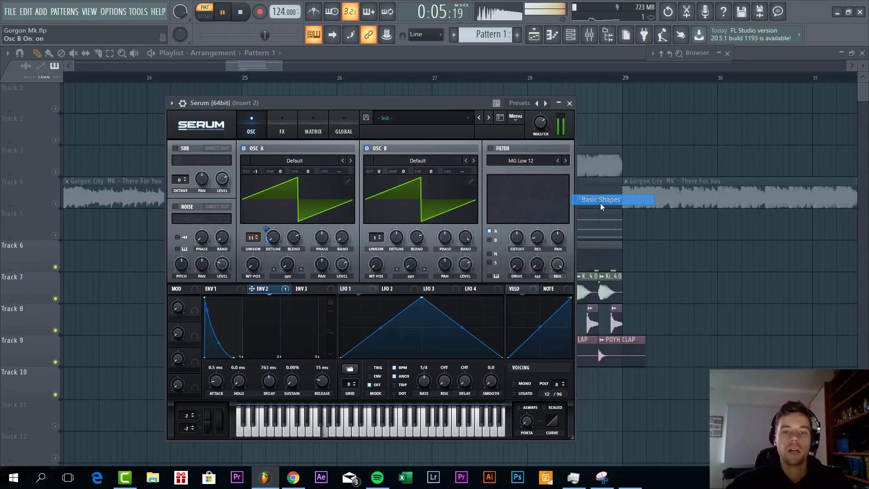
drag(375, 263, 397, 242)
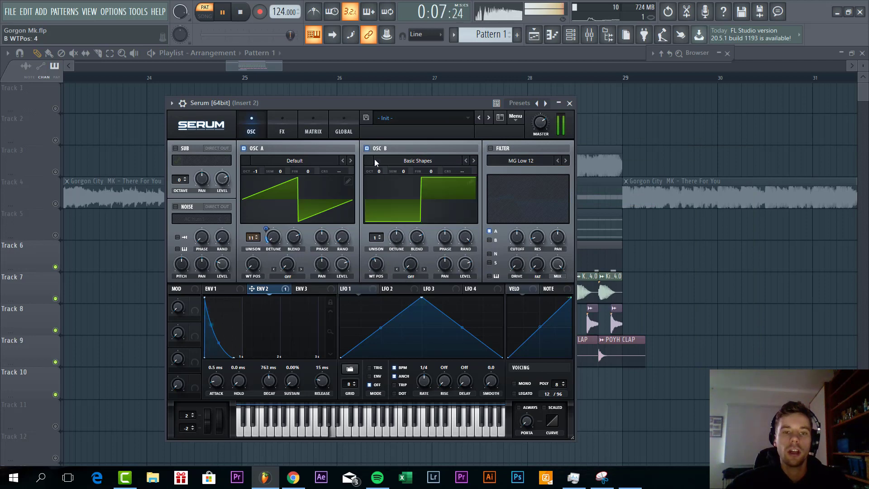
drag(379, 169, 379, 181)
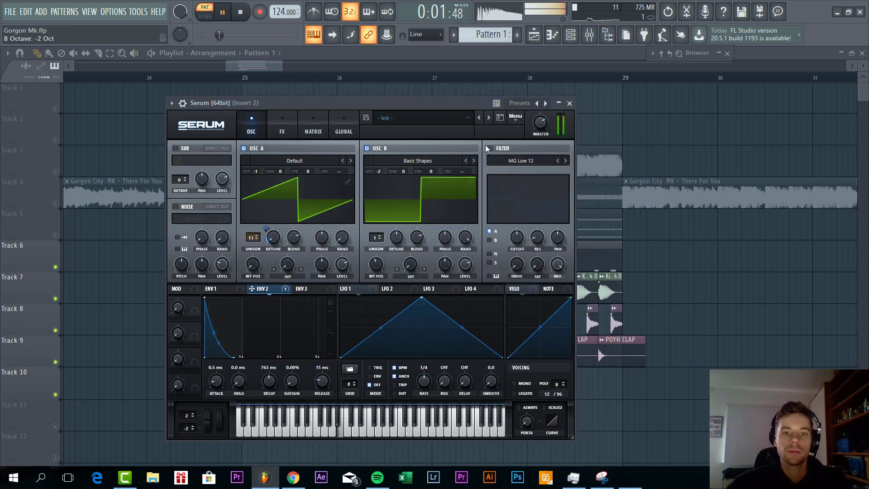
Step: Enable the filter as MG Low 24 for both oscillators, with the cutoff at 73 Hz
click(490, 148)
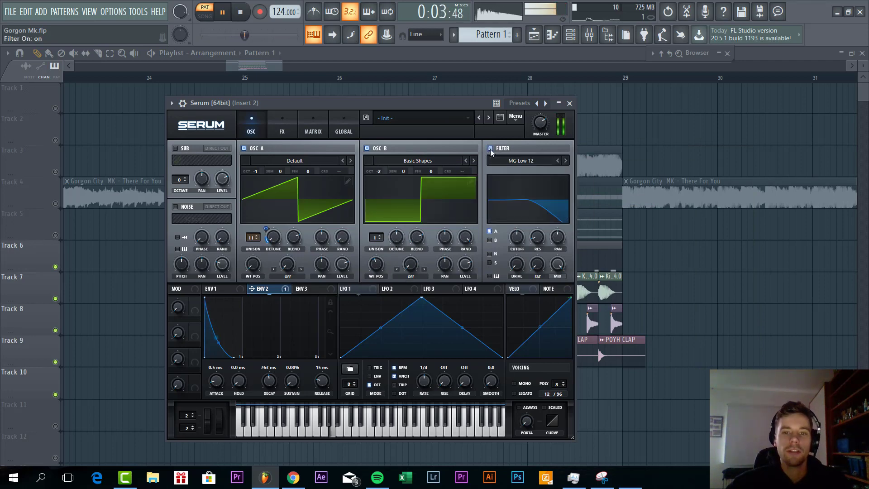
drag(516, 237, 511, 246)
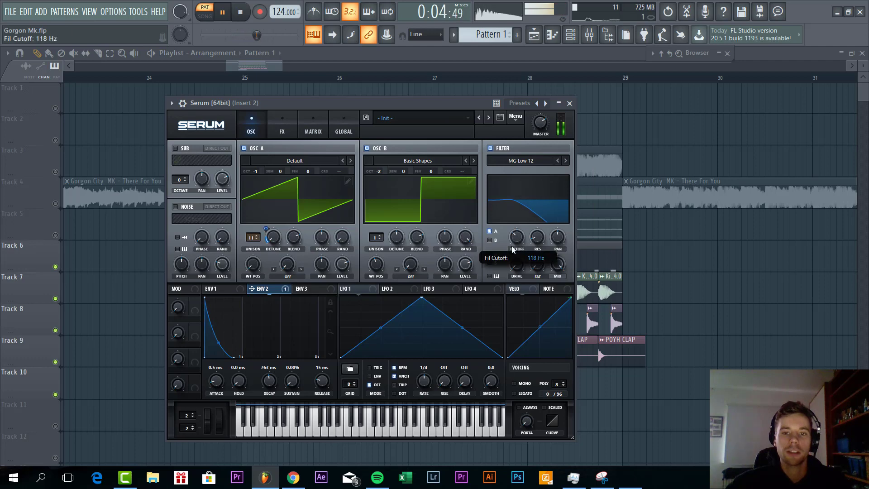
click(565, 161)
click(489, 240)
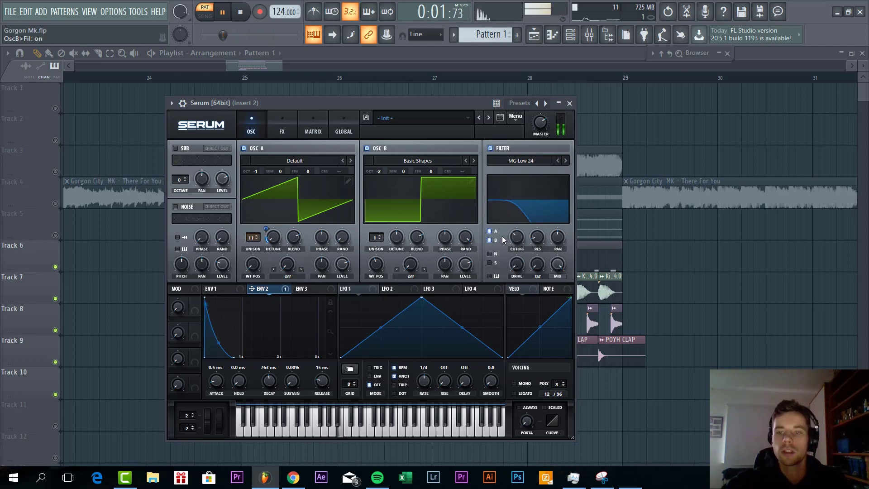
drag(516, 237, 516, 248)
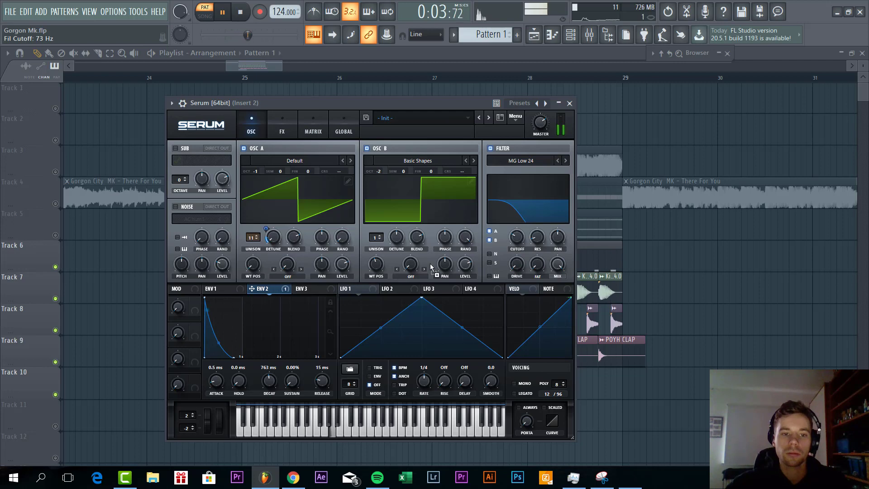
Step: Modulate the filter cutoff with Envelope 2, set drive to 30% and resonance to 60%, and make the voicing mono
drag(430, 265, 520, 266)
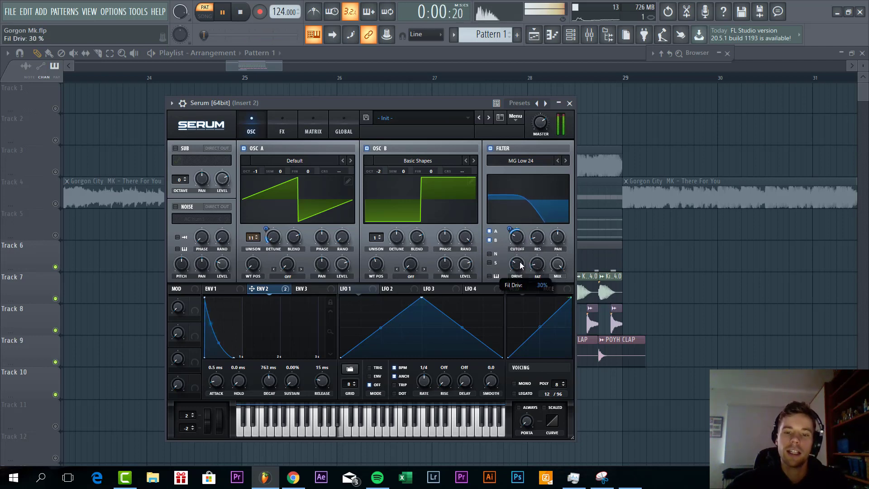
drag(537, 236, 540, 187)
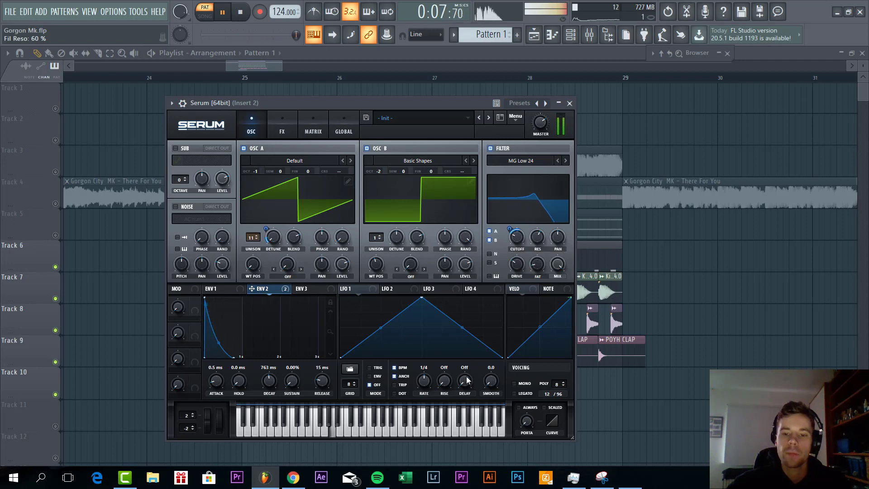
click(514, 383)
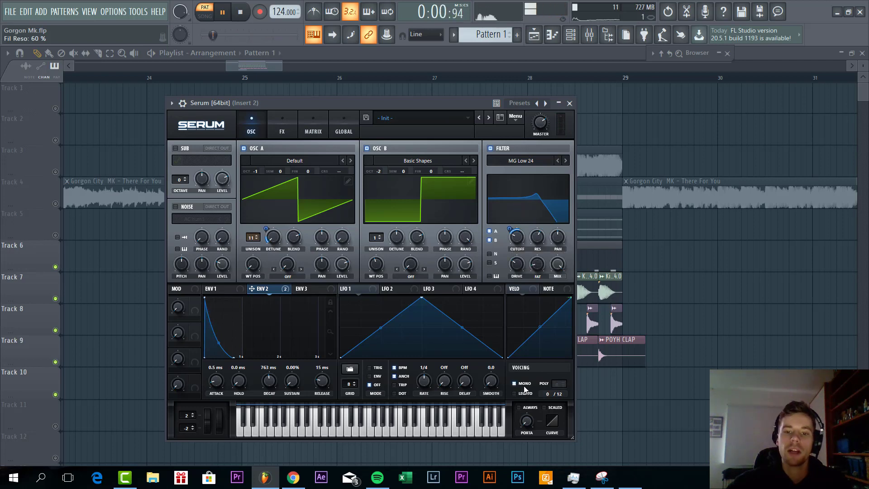
Step: Enable the Hyper/Dimension effect and modulate the Hyper mix with Envelope 2 by 26
click(290, 122)
click(179, 150)
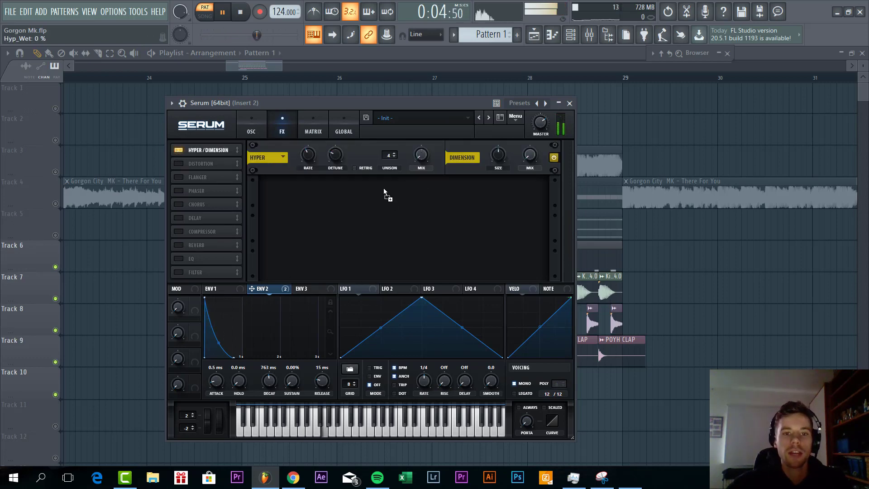
drag(412, 156, 404, 184)
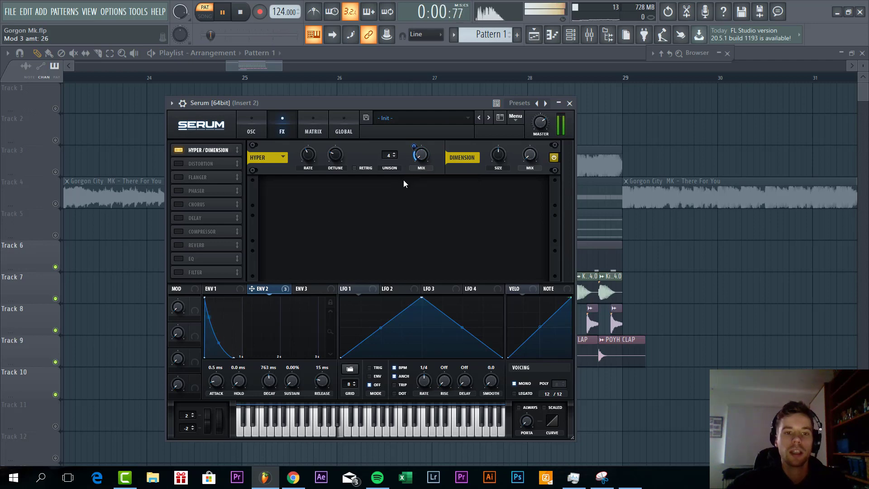
right_click(426, 164)
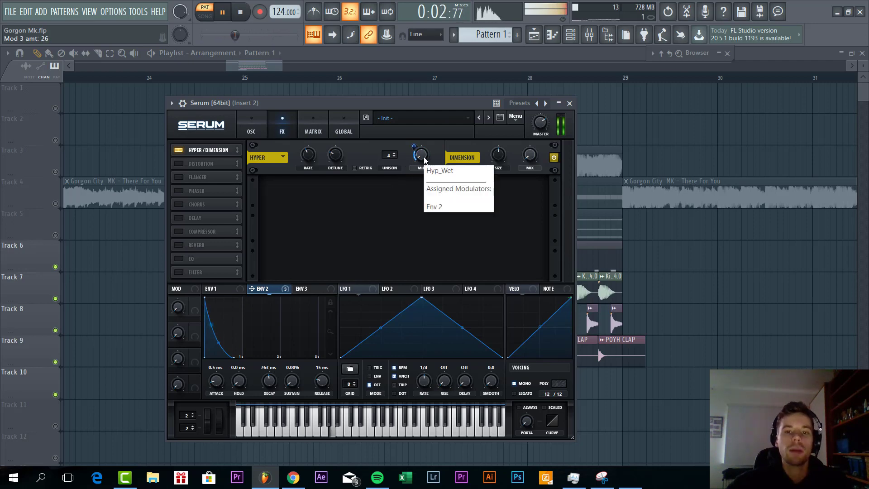
click(512, 158)
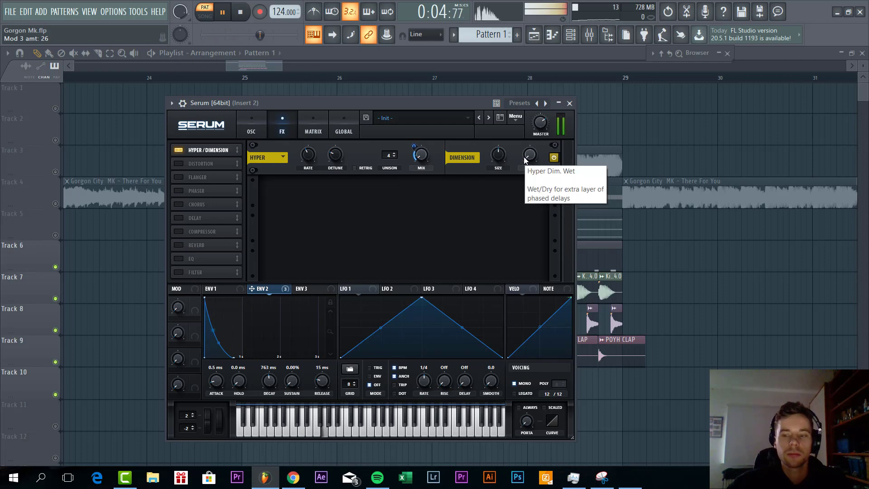
Step: Raise the Dimension mix, then add a Filter effect directly after Hyper/Dimension and set its type to Formant-I
drag(525, 158, 492, 171)
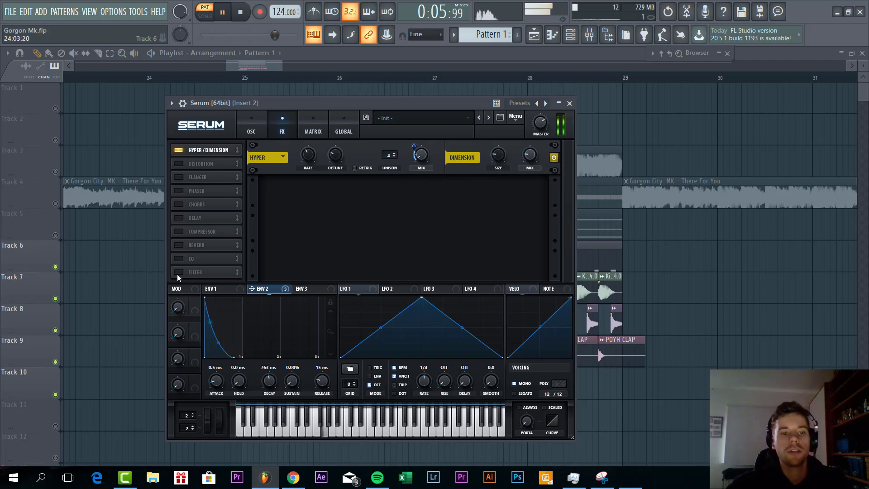
click(179, 272)
drag(195, 272, 211, 164)
click(309, 194)
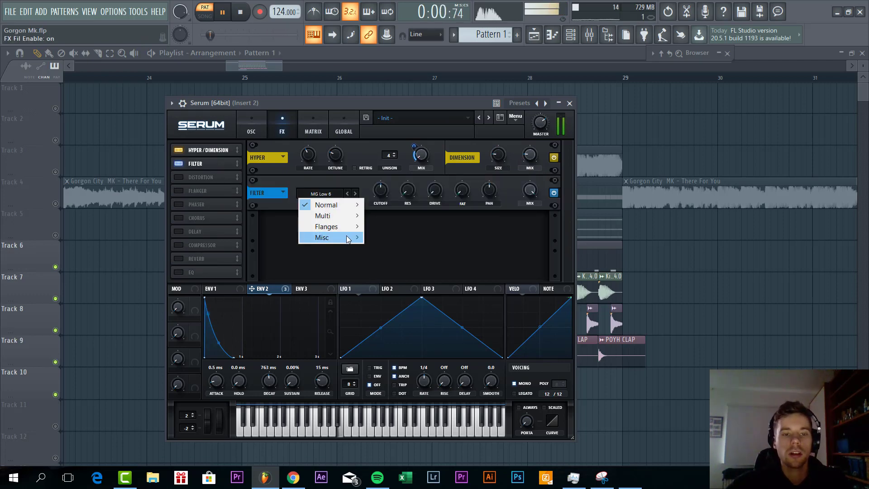
mouse_move(348, 239)
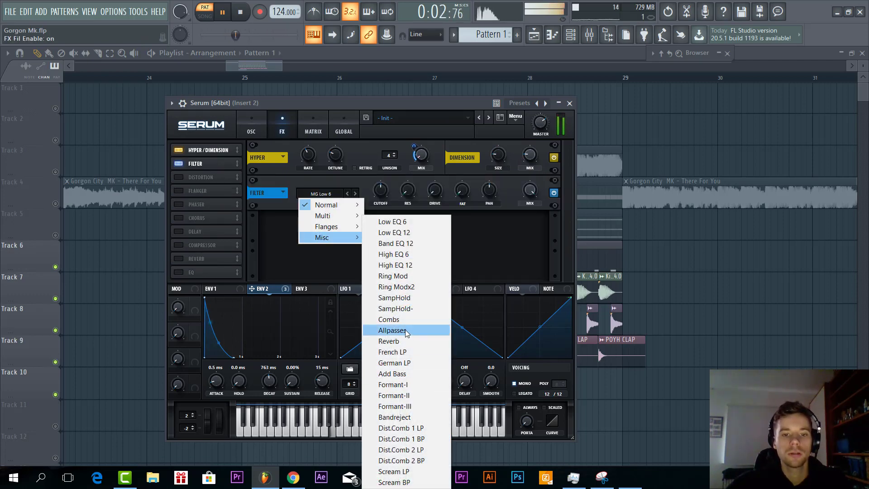
click(392, 384)
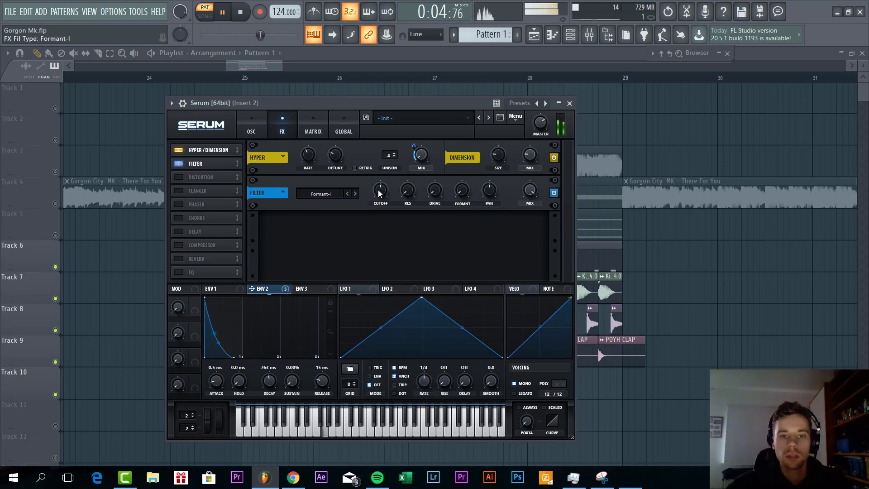
Step: Adjust the Formant-I filter's cutoff, drive, formant and mix amounts, and set Serum's master volume to 68%
drag(379, 190, 372, 198)
drag(434, 191, 436, 162)
drag(466, 197, 465, 158)
drag(526, 195, 524, 196)
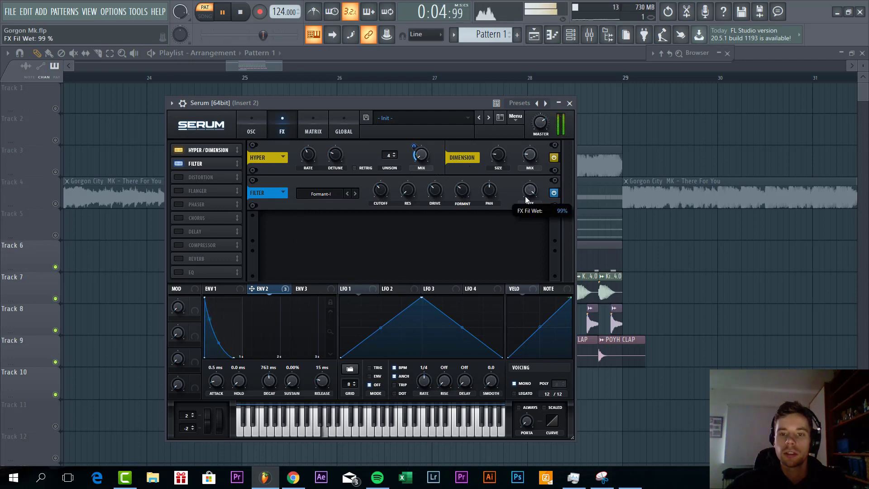
drag(510, 260, 508, 265)
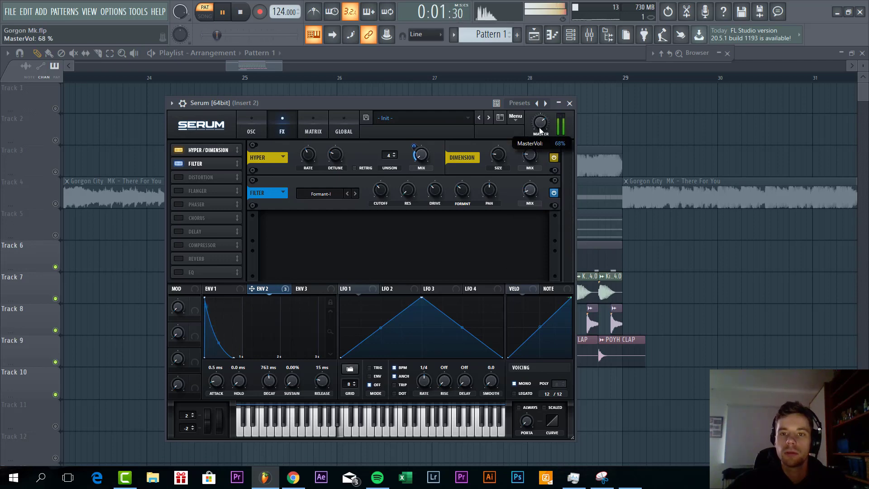
Step: Shape Envelope 1 with about -16.1 dB sustain, 71 ms release and 915 ms decay, and close Serum
click(251, 128)
click(215, 289)
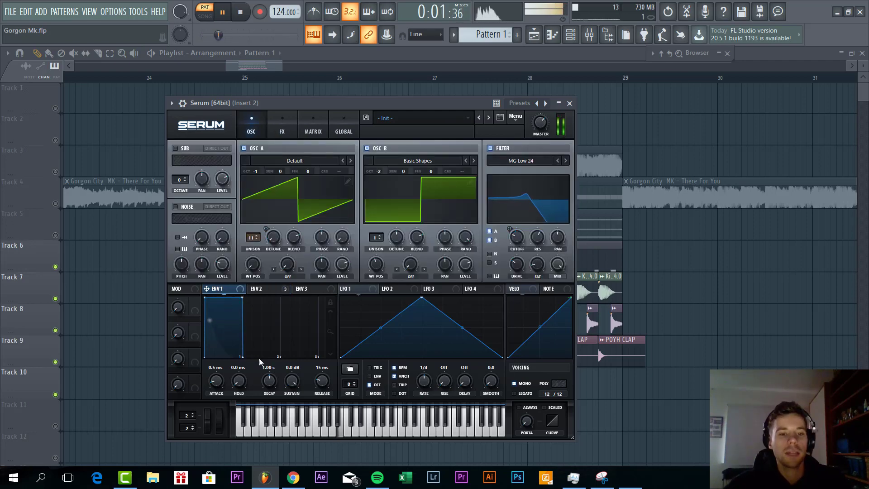
drag(291, 389, 285, 416)
drag(321, 388, 266, 382)
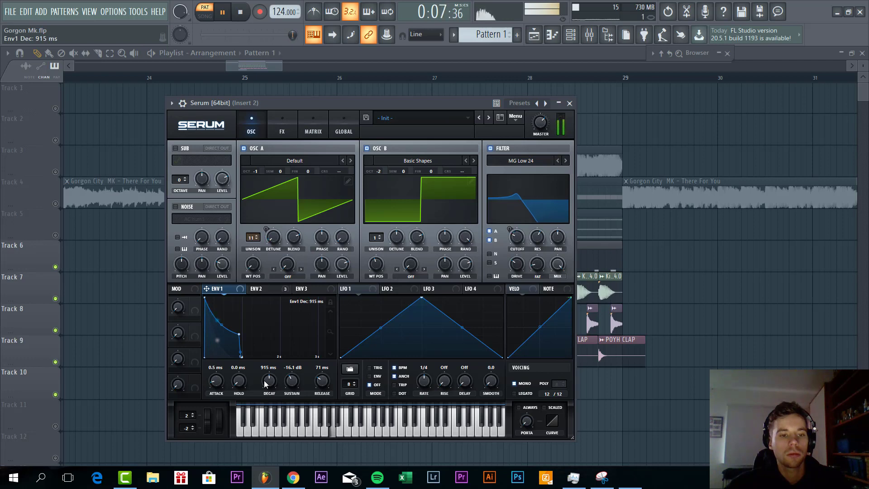
click(569, 104)
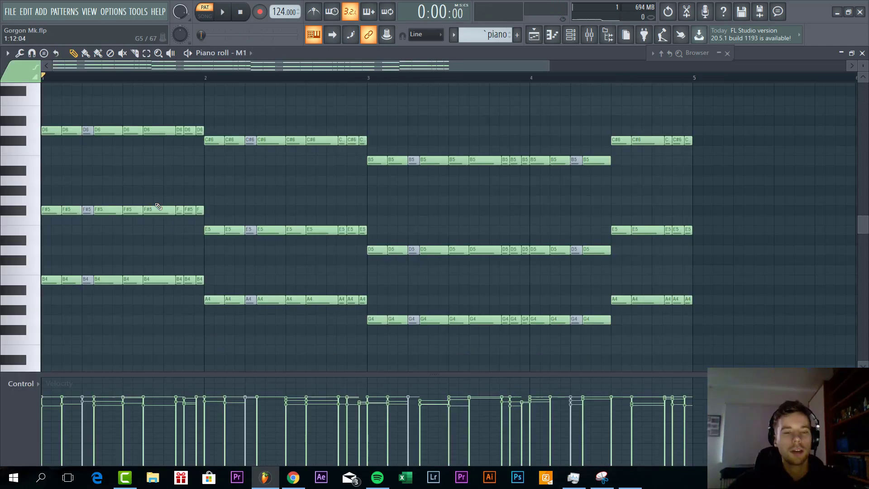
Step: Play back the opening of the piano chord pattern in the M1 piano roll
key(space)
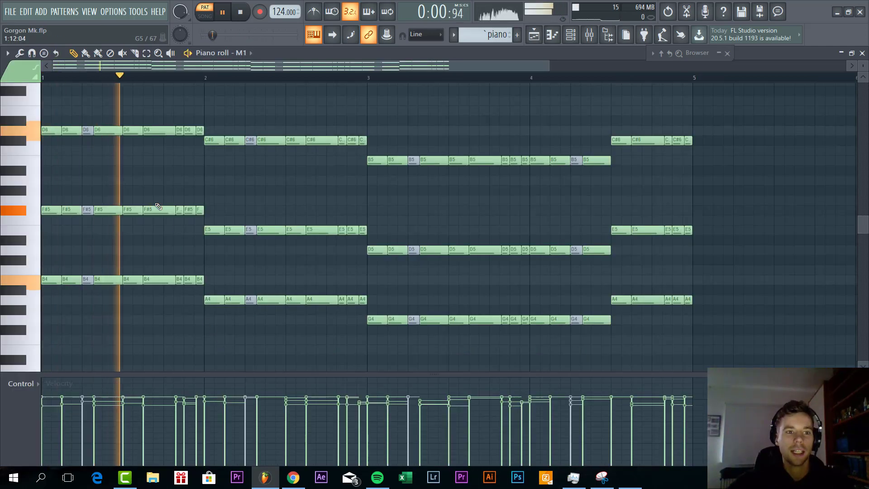
key(space)
scroll(206, 260, down, 1)
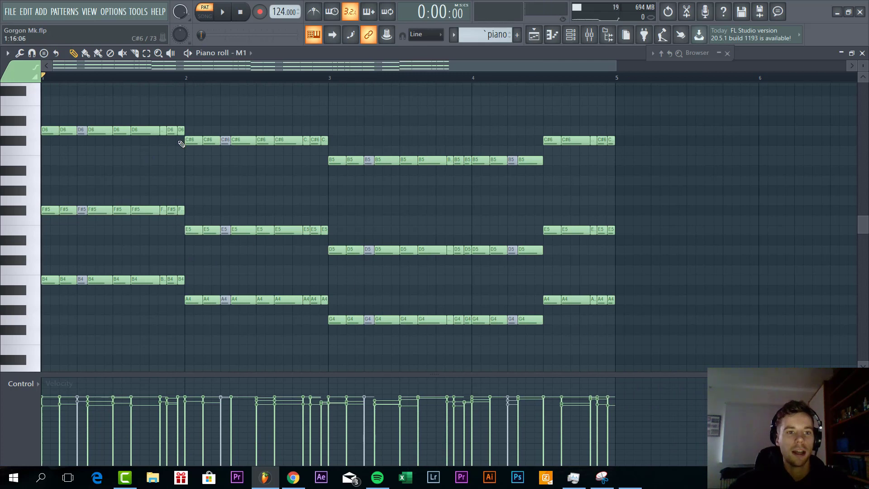
Step: Audition the first bar's top D6 notes one octave lower and move them back up an octave
drag(181, 143, 1, 94)
key(ctrl+Down)
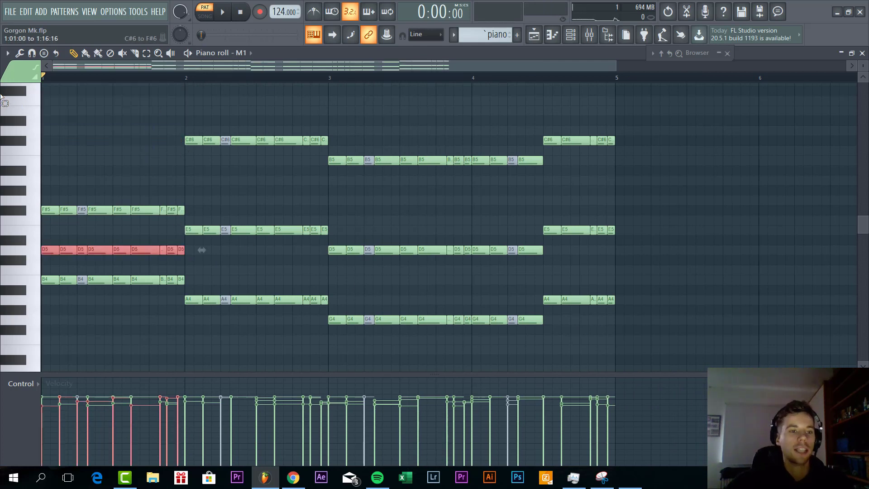
key(space)
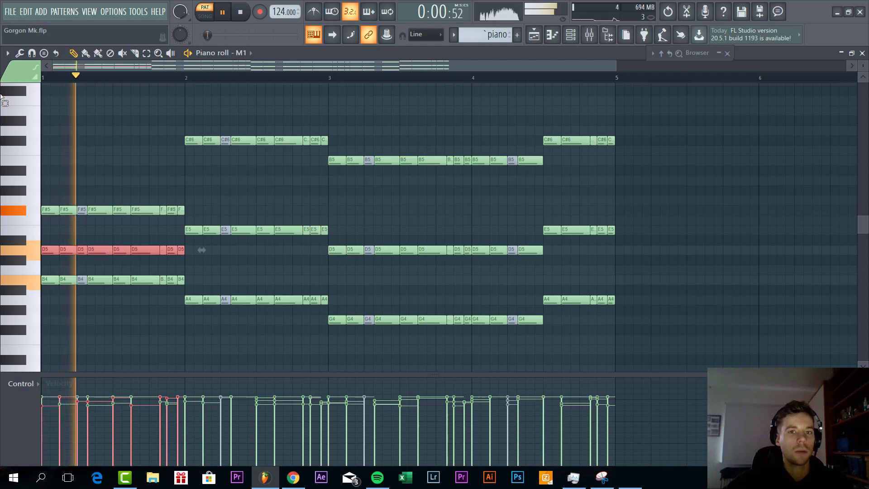
key(ctrl+Up)
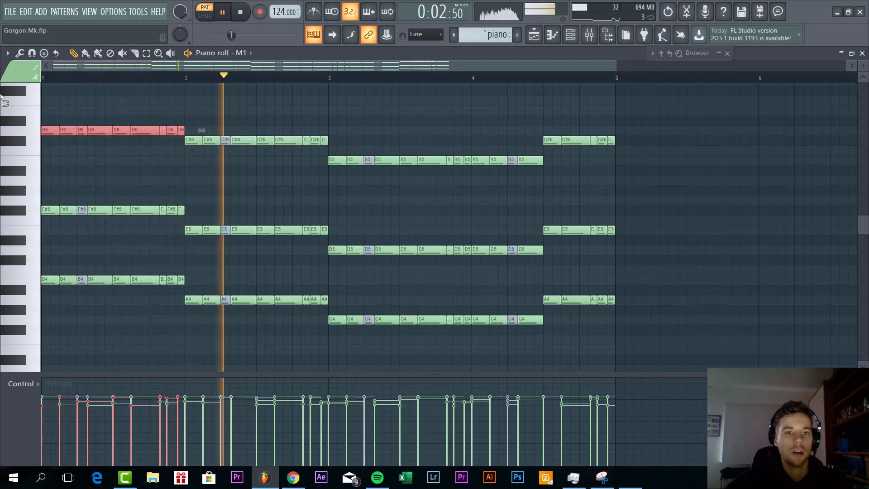
Step: Leave the piano roll and review the M1 channel's Velo Piano combi and insert effect settings in the instrument window
key(Escape)
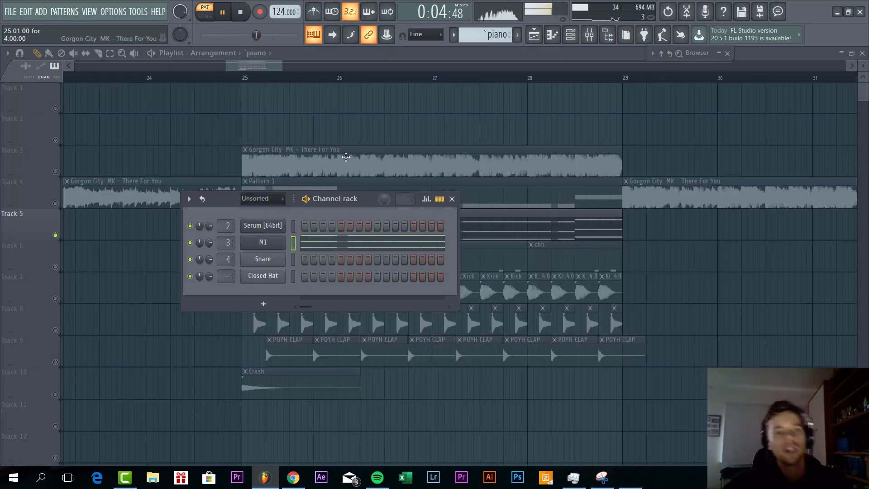
click(265, 240)
drag(253, 165, 363, 153)
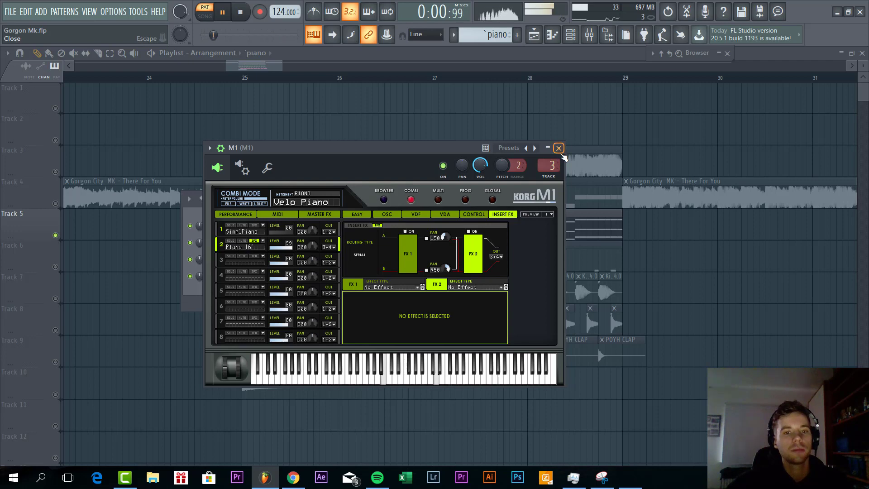
click(558, 148)
Step: Open the mixer on the M1 track and review the EQ curve of its first FabFilter Pro-Q 2
click(595, 40)
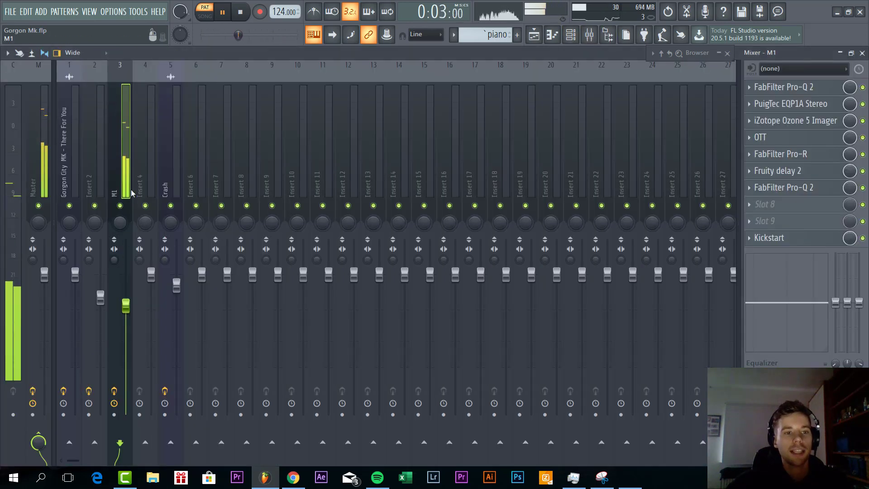
click(114, 392)
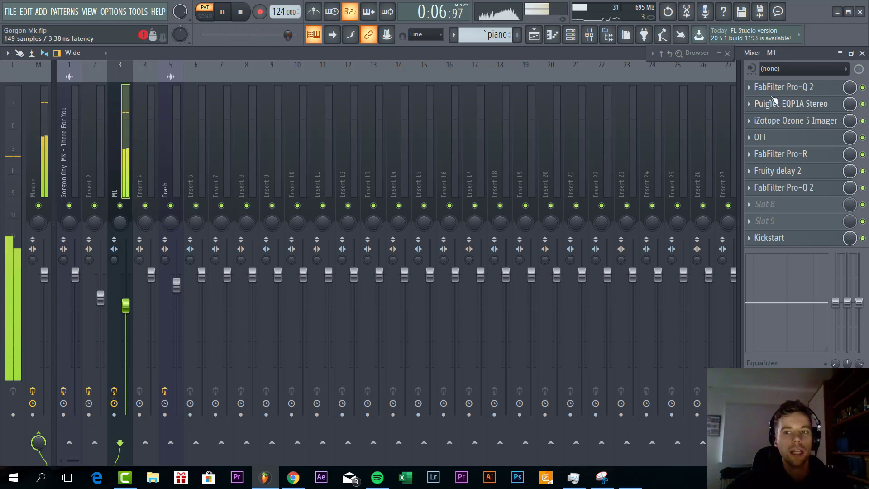
click(780, 86)
drag(235, 97, 311, 91)
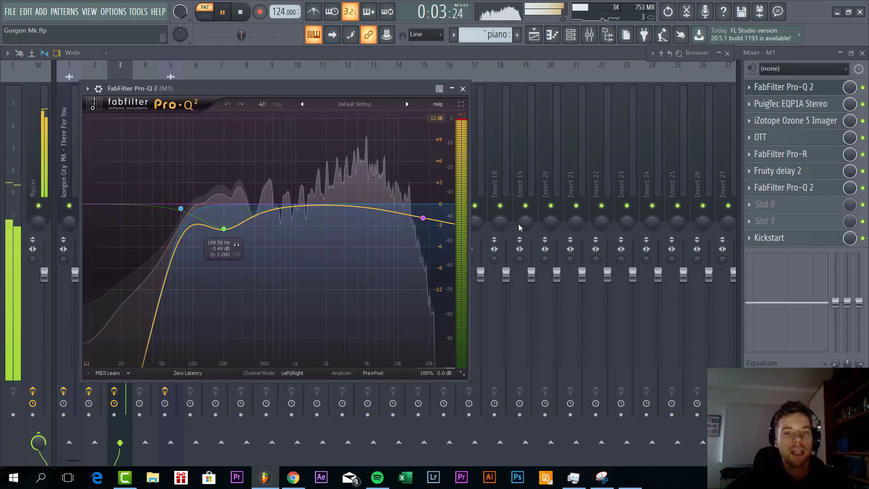
Step: Bypass the M1 track's effects from iZotope Ozone 5 Imager through Kickstart and review the PuigTec EQP1A Stereo settings
click(791, 104)
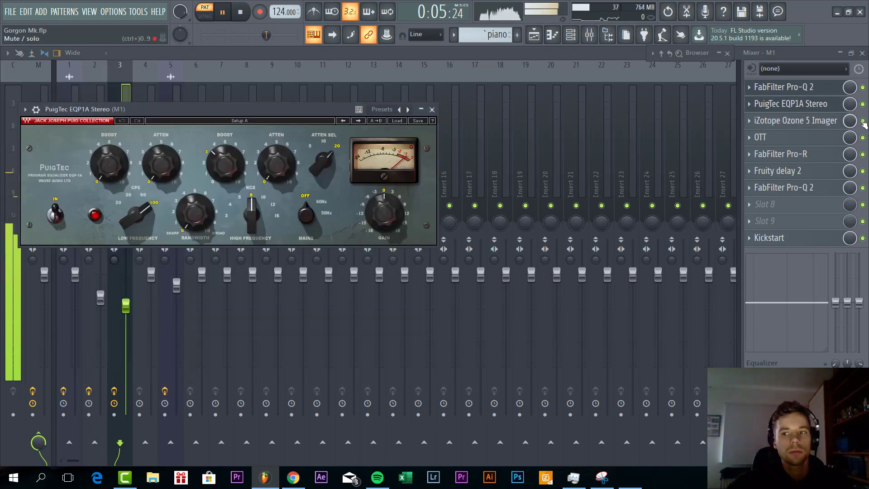
click(863, 121)
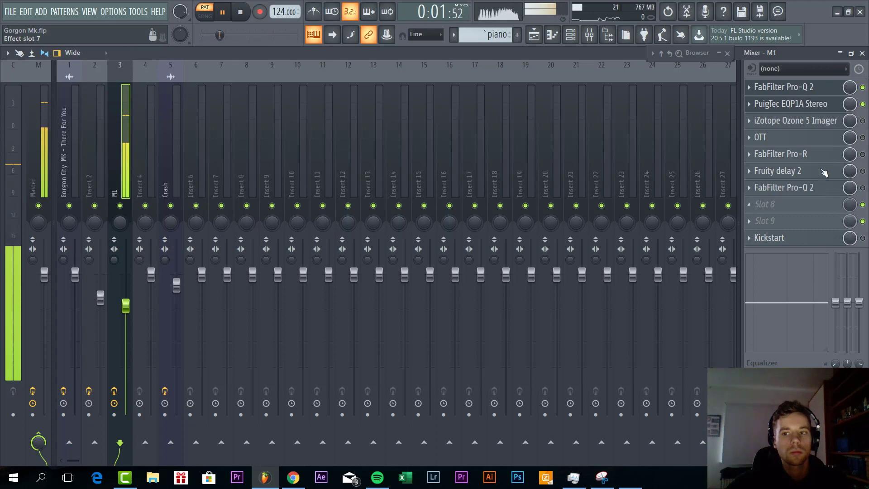
click(832, 107)
click(862, 105)
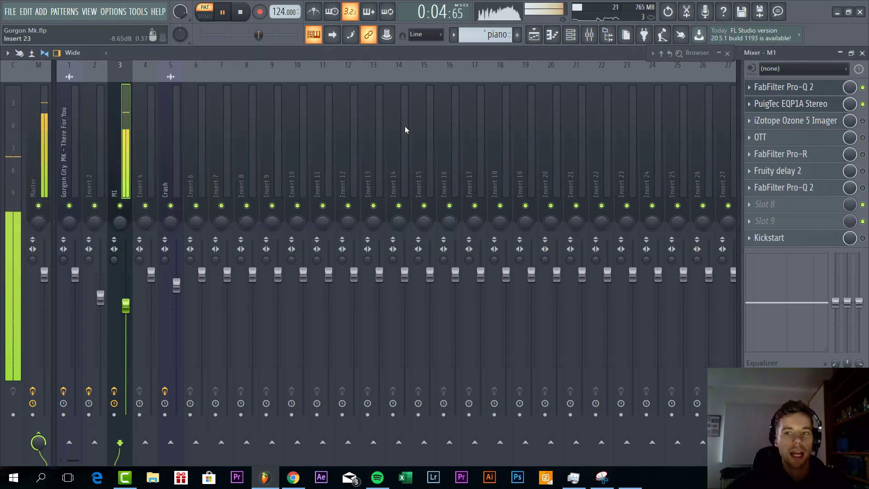
click(799, 110)
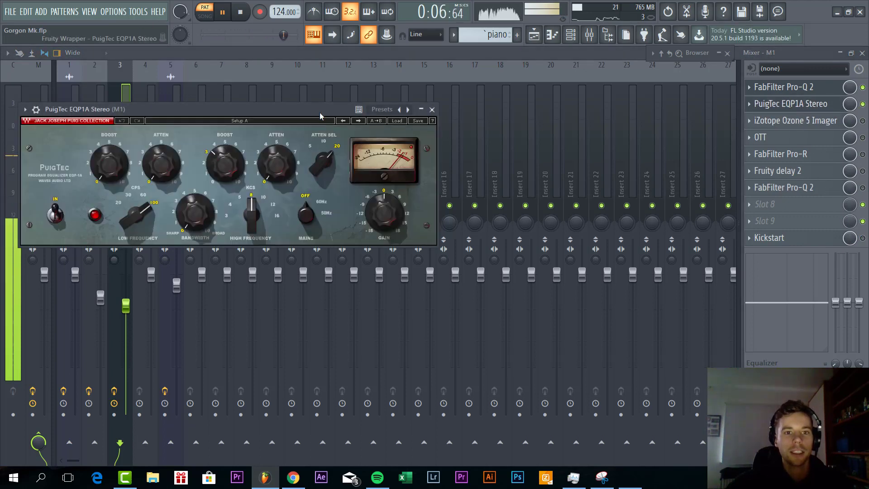
drag(320, 115, 469, 115)
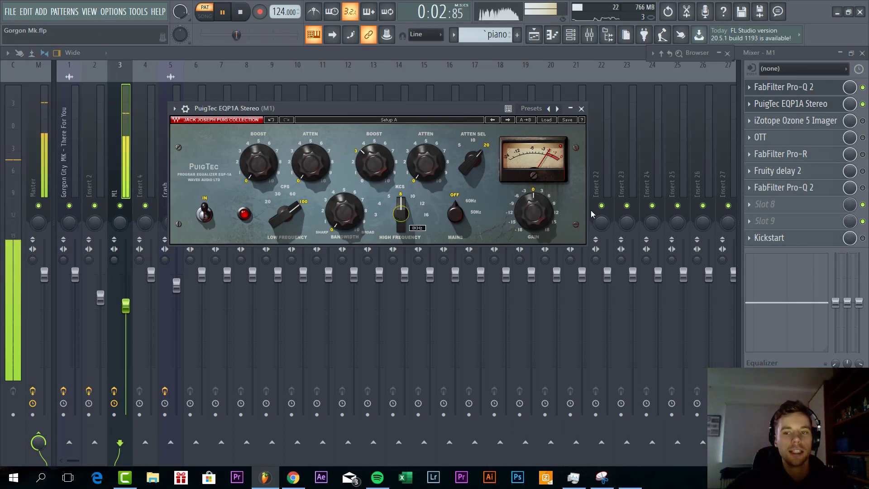
Step: Re-enable iZotope Ozone 5 Imager on the M1 track and review its stereo width settings
click(863, 121)
click(833, 121)
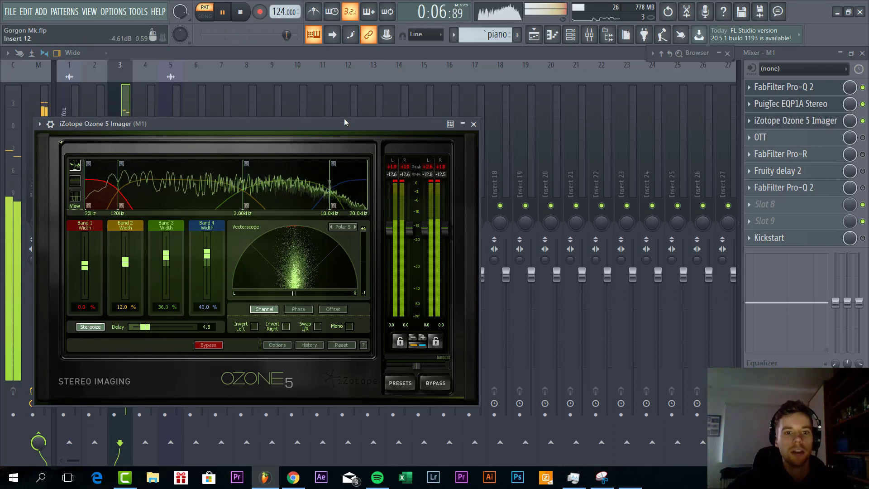
drag(334, 123, 403, 92)
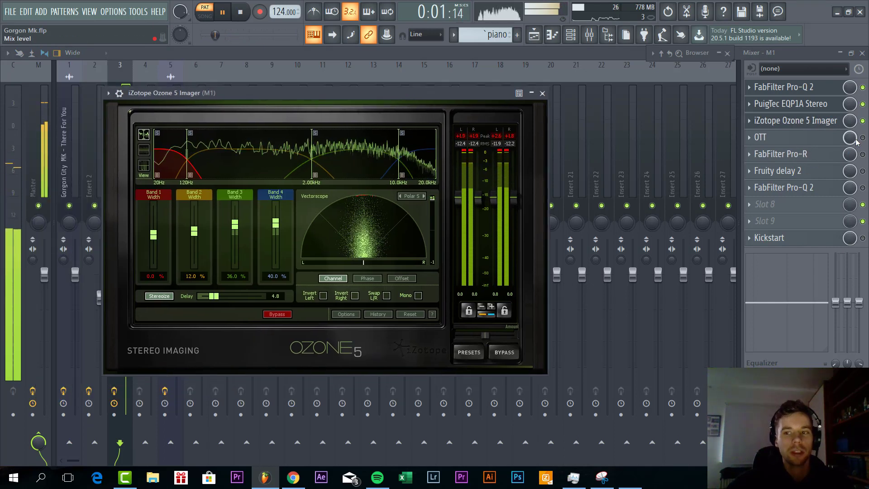
Step: Re-enable OTT on the M1 track and review its multiband compression settings
click(862, 138)
click(811, 138)
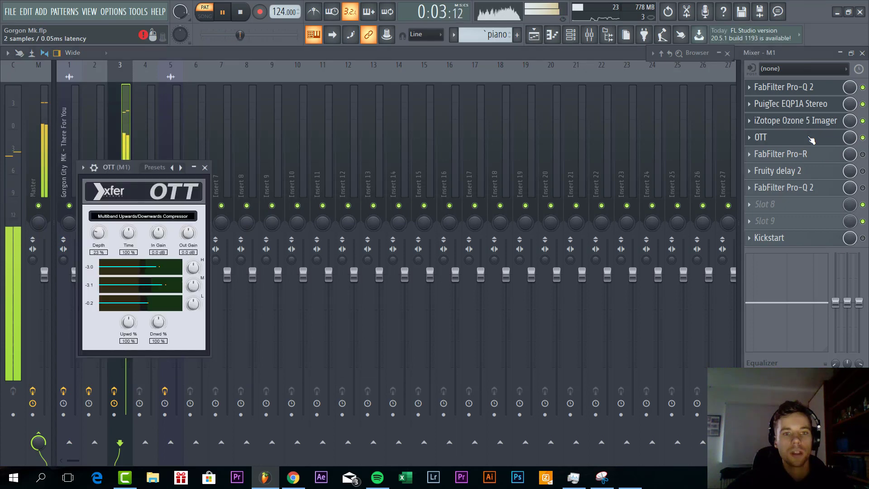
drag(131, 175, 284, 123)
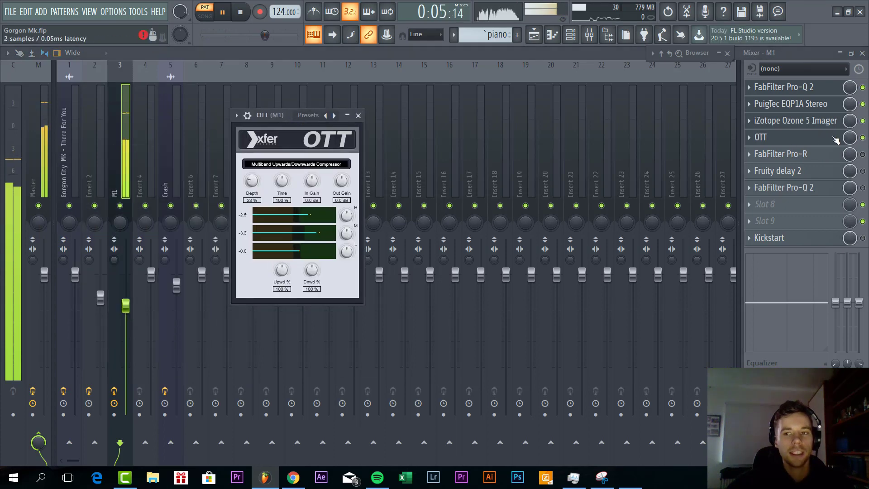
Step: Re-enable FabFilter Pro-R, Fruity delay 2 and the second FabFilter Pro-Q 2, and inspect that equalizer's curve
click(862, 154)
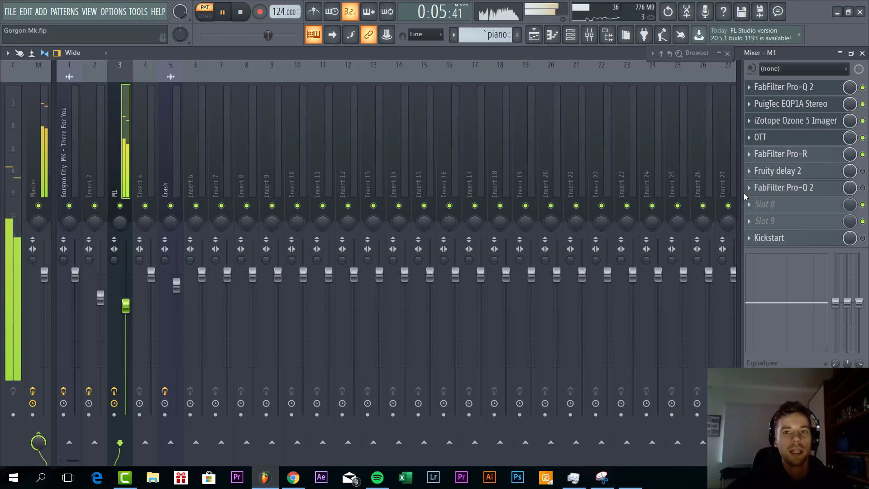
click(820, 192)
drag(325, 181, 420, 83)
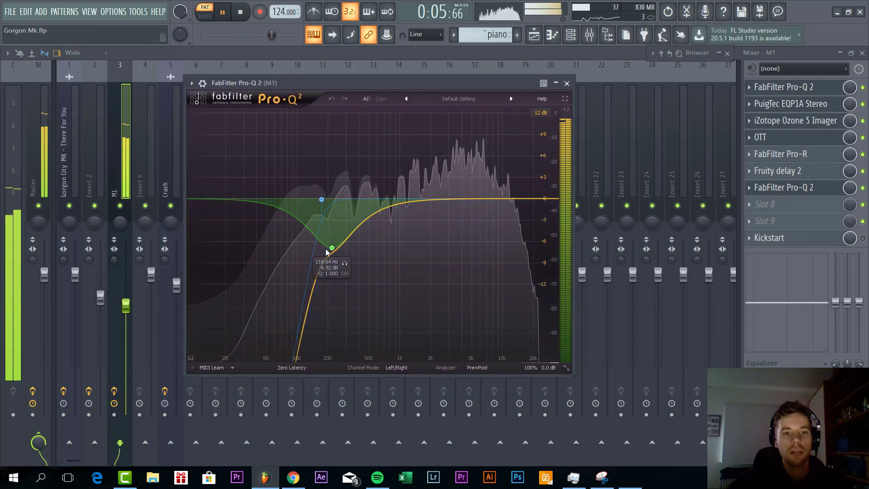
drag(411, 83, 422, 171)
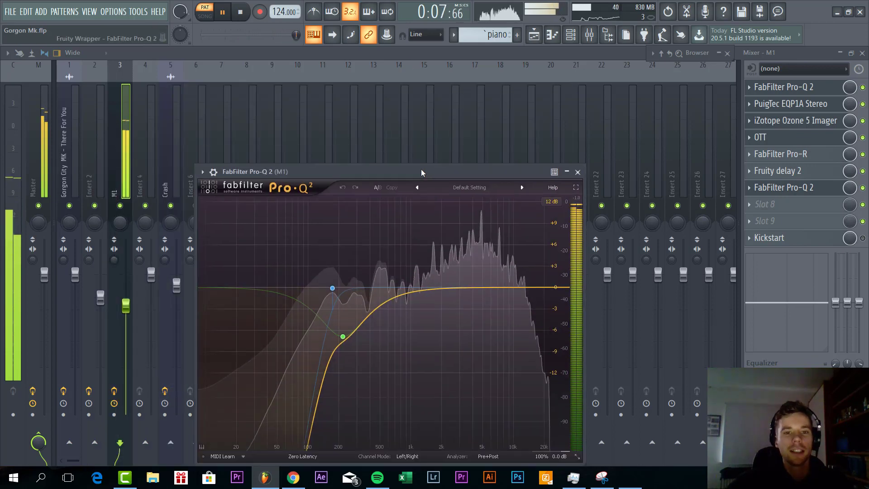
Step: Unmute playlist Track 4 and play the bass and piano together in song mode from shortly before bar 25
key(F5)
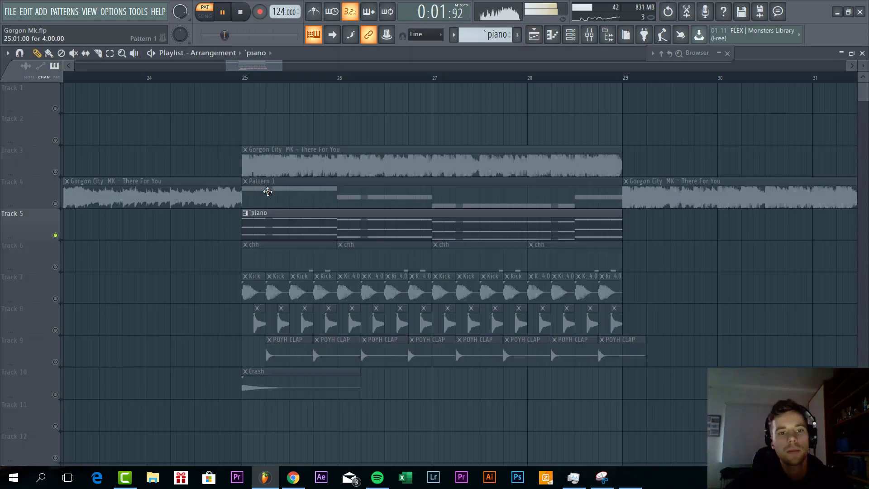
click(57, 195)
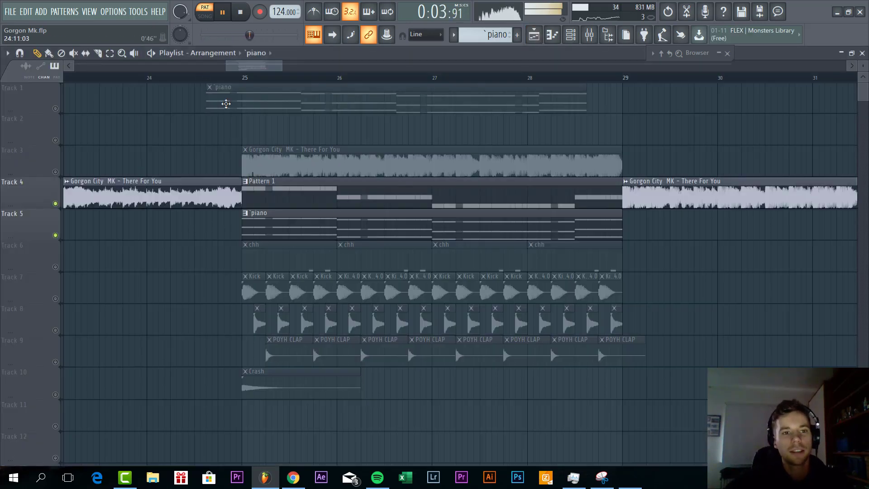
click(217, 78)
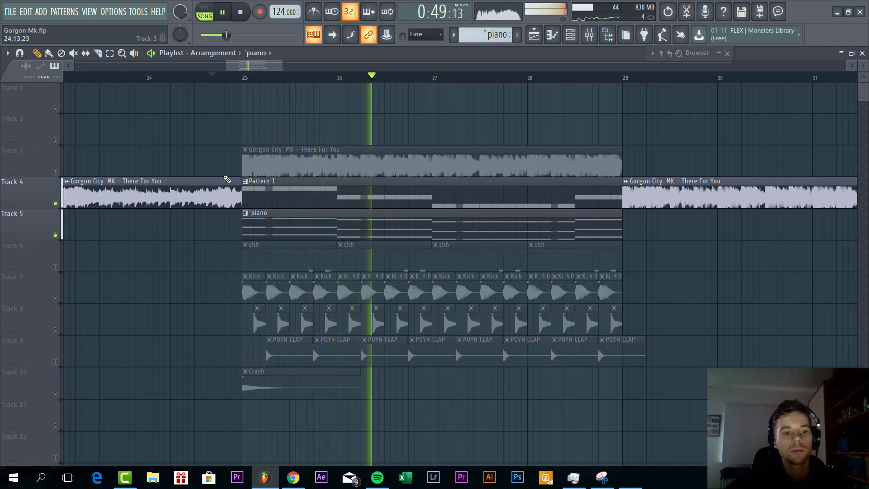
key(space)
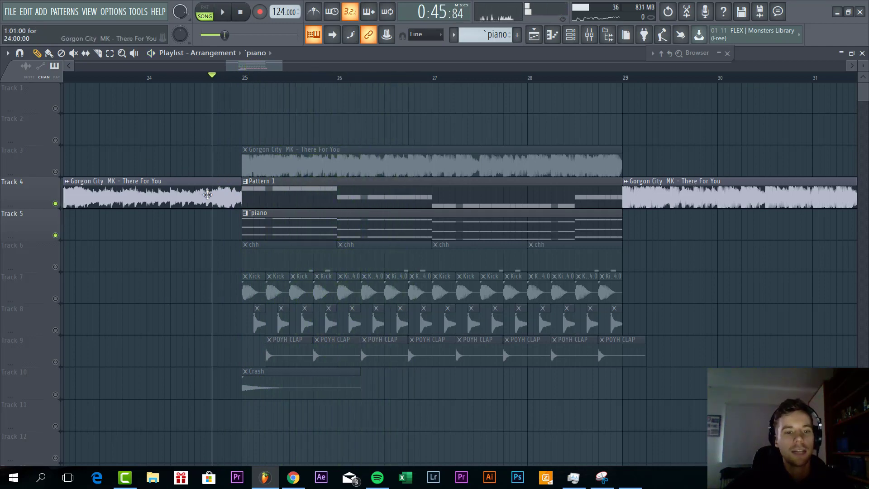
Step: Solo the kick on playlist Track 7, play it, and set the playback loop to span bars 25 to 29
right_click(60, 297)
right_click(56, 299)
scroll(462, 327, up, 2)
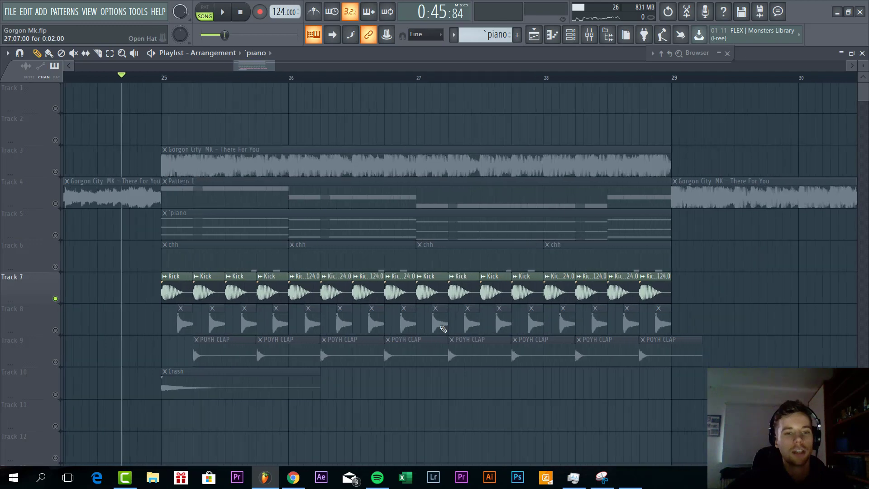
key(space)
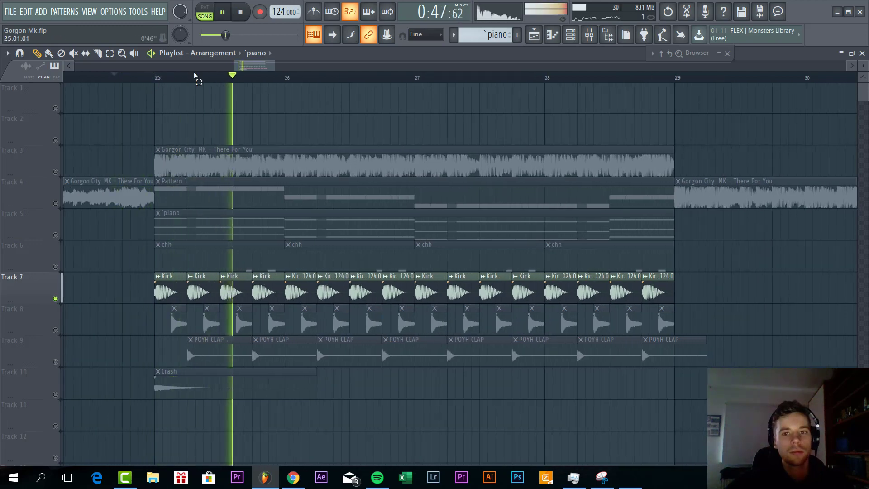
drag(194, 75, 678, 92)
ctrl+click(709, 133)
Step: Unmute the open hats on Track 8, the claps on Track 9 and the crash on Track 10 while playing the drums
scroll(633, 147, down, 4)
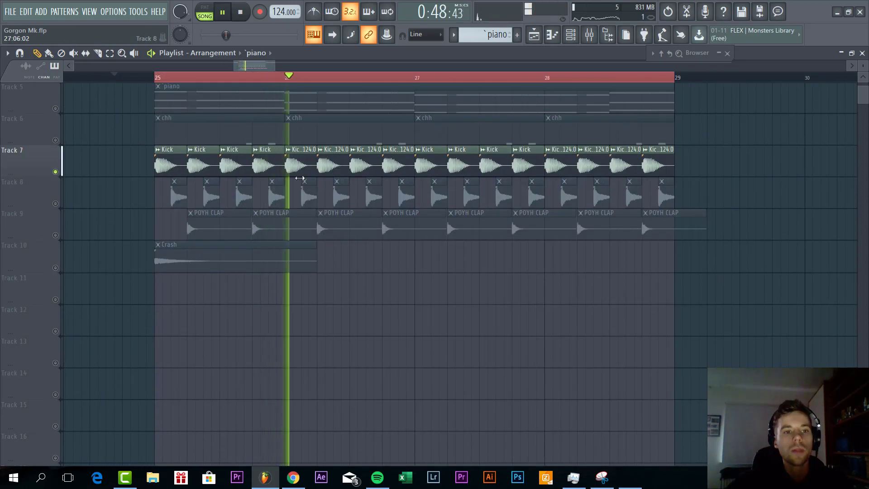
click(55, 203)
scroll(73, 254, up, 4)
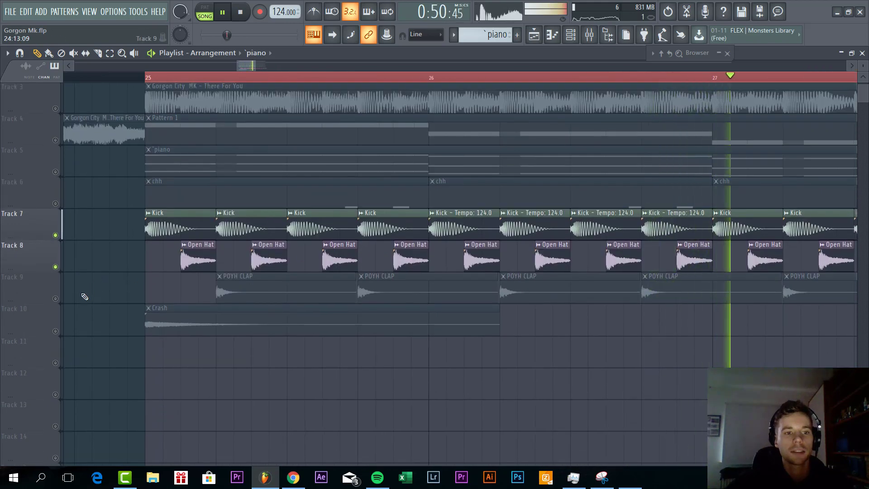
click(55, 298)
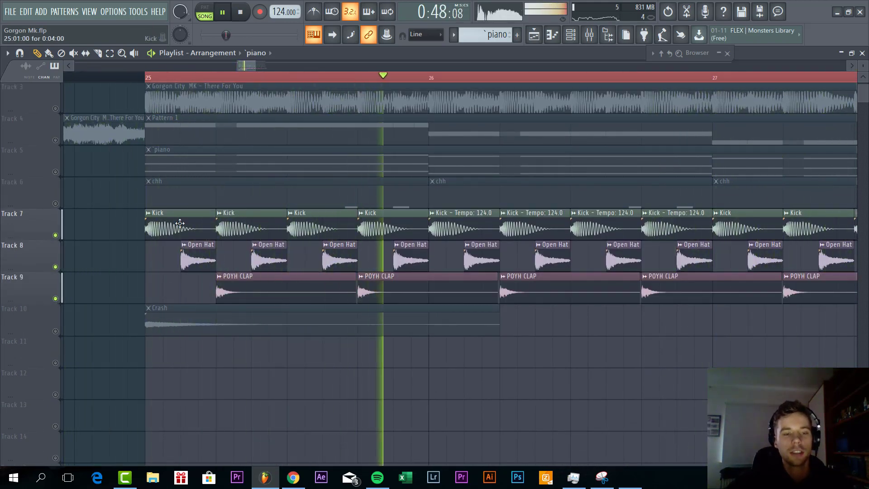
click(55, 331)
key(space)
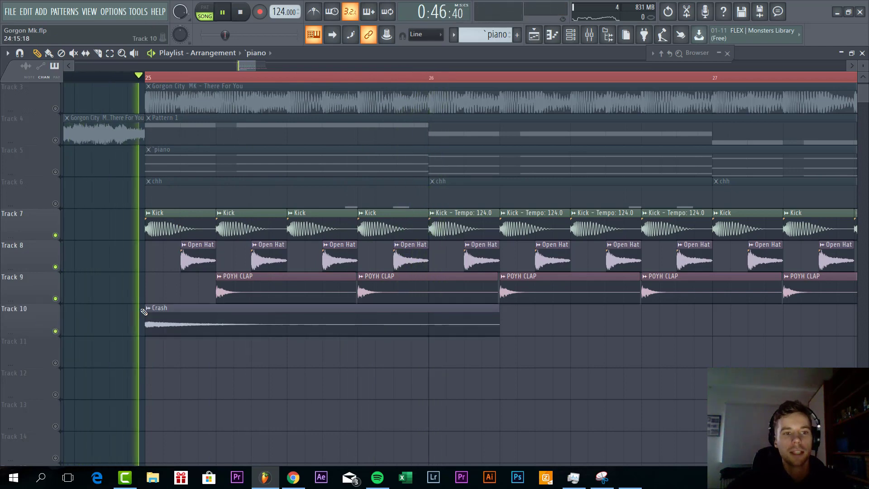
Step: Unmute the chh pattern on Track 6 and listen to it with the other drums
click(55, 204)
scroll(276, 243, down, 3)
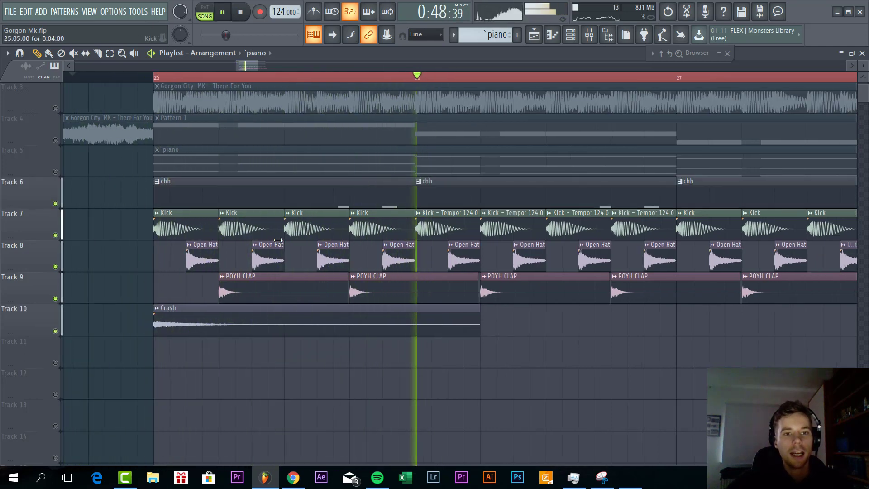
scroll(660, 216, up, 5)
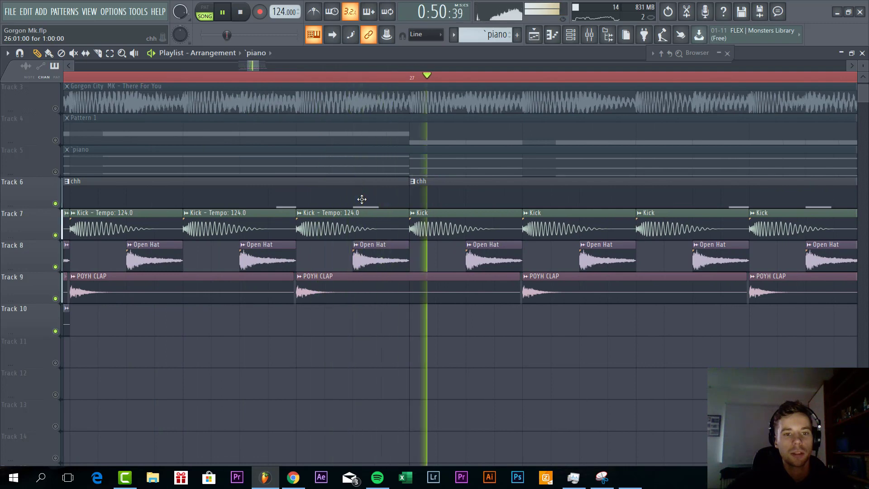
Step: Inspect the closed hat notes of the chh pattern in the piano roll, and return to the playlist
double_click(361, 199)
scroll(141, 288, up, 4)
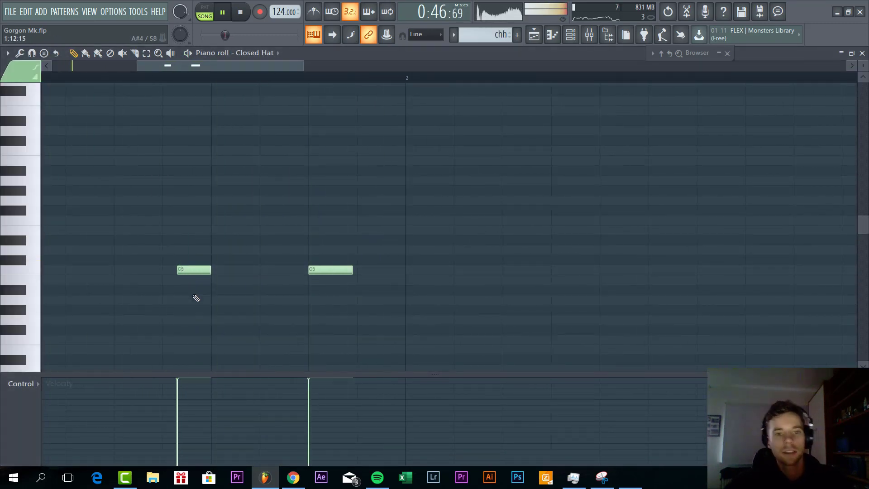
key(Escape)
key(Escape)
scroll(319, 367, down, 3)
scroll(320, 368, down, 3)
scroll(320, 367, up, 5)
scroll(319, 368, down, 3)
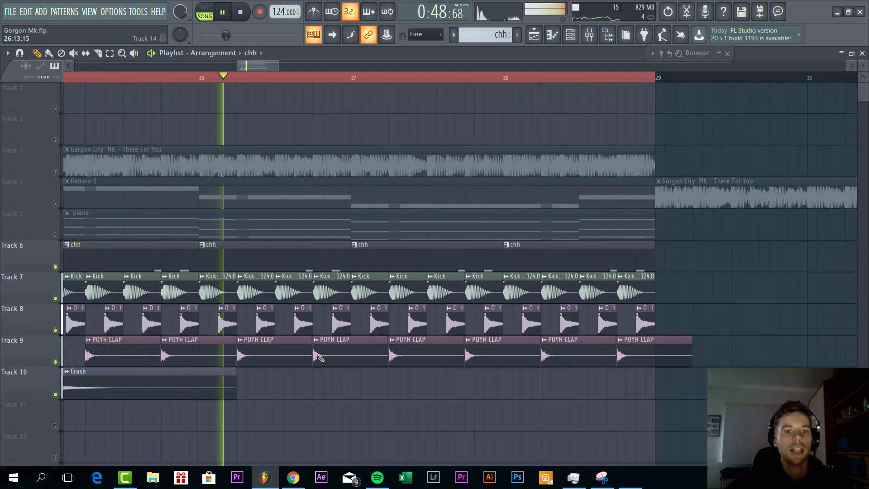
Step: Stop playback and unmute all playlist tracks except Track 3, which holds the original song's reference clip
scroll(320, 368, down, 3)
key(space)
scroll(60, 118, up, 3)
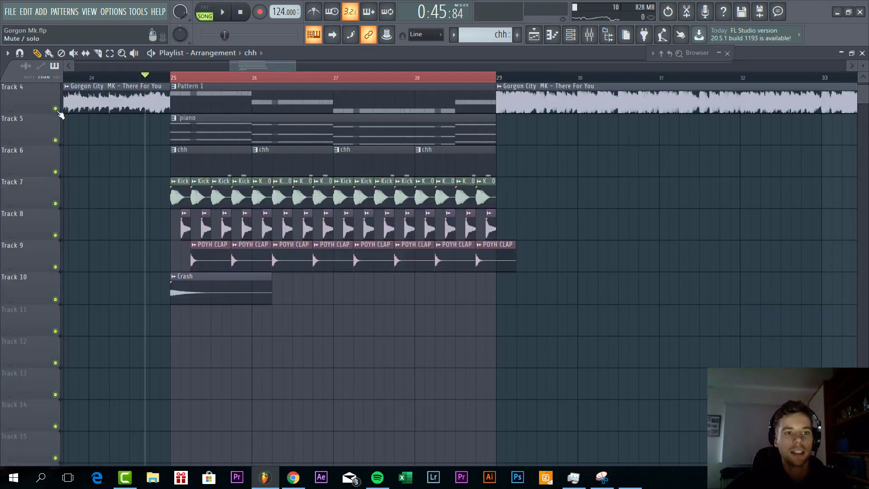
click(56, 172)
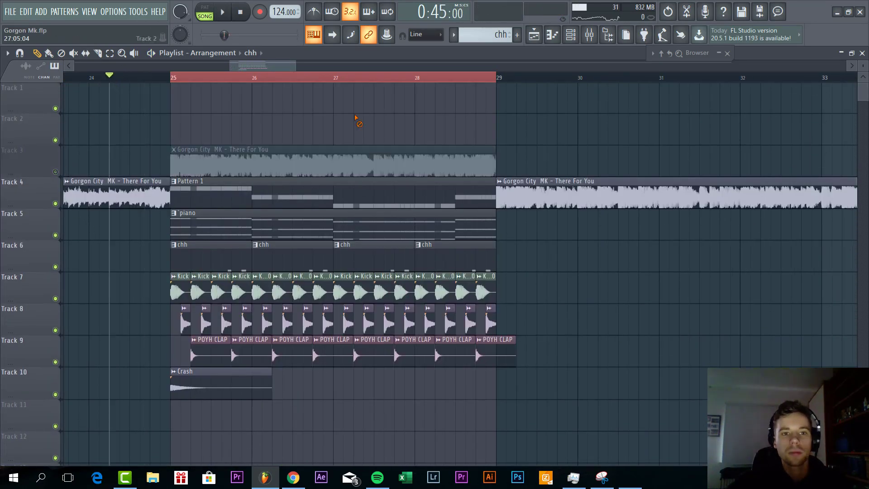
Step: Play the full arrangement from just after bar 24, extend the loop's end to bar 30, and stop playback
key(space)
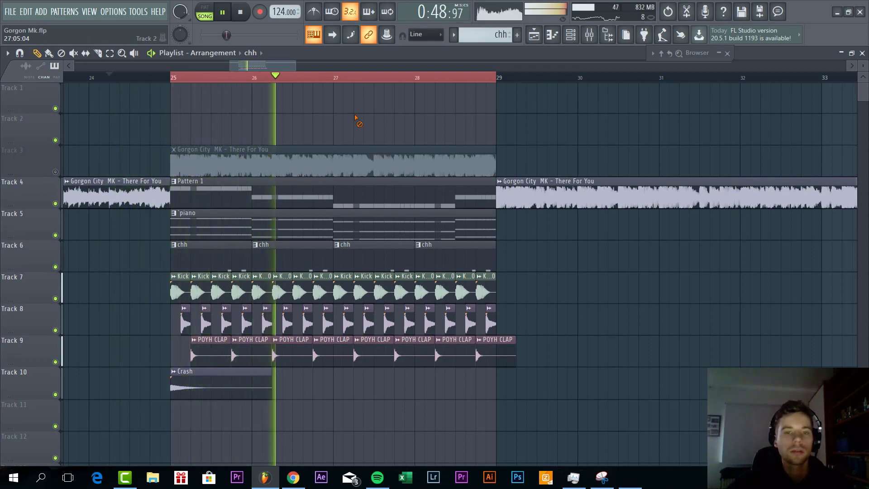
right_click(578, 80)
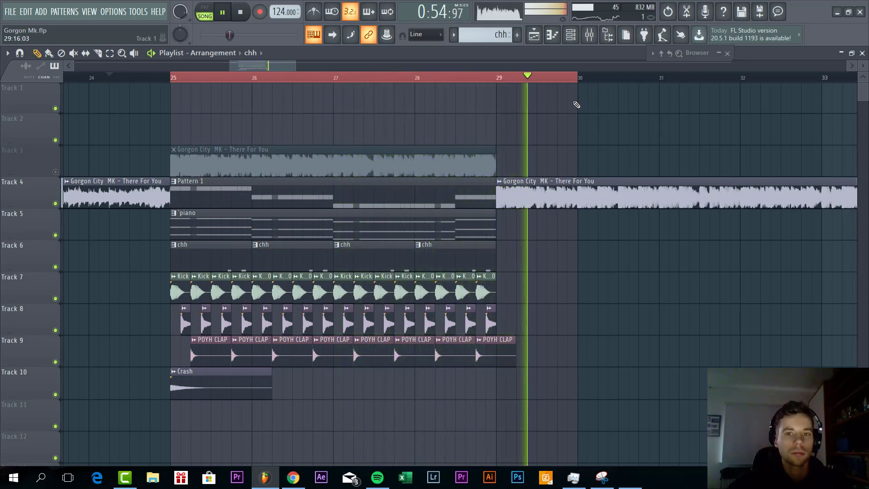
key(space)
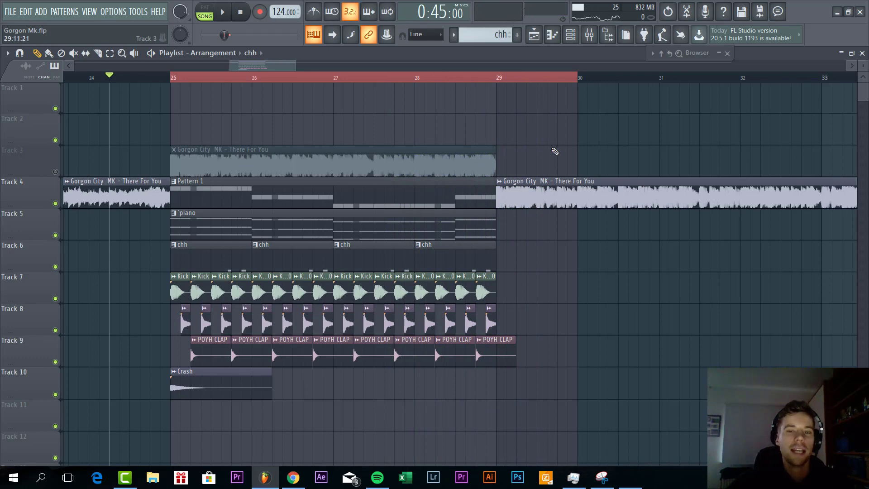